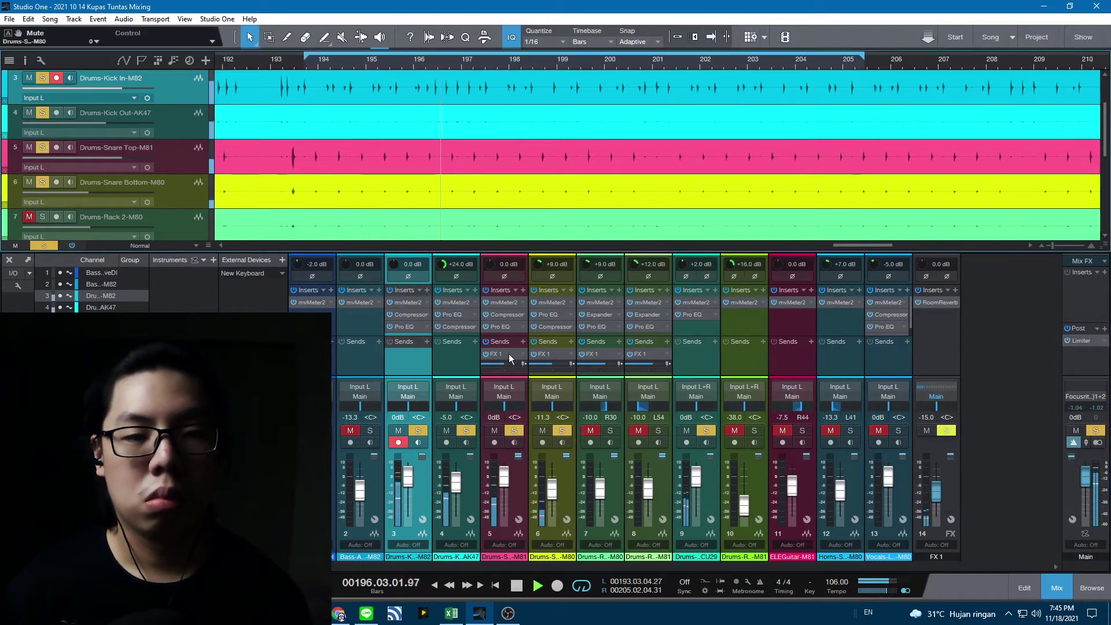
- Try the Drums-Snare Top fader at +10.0 dB and audition the exaggerated level during playback
key(space)
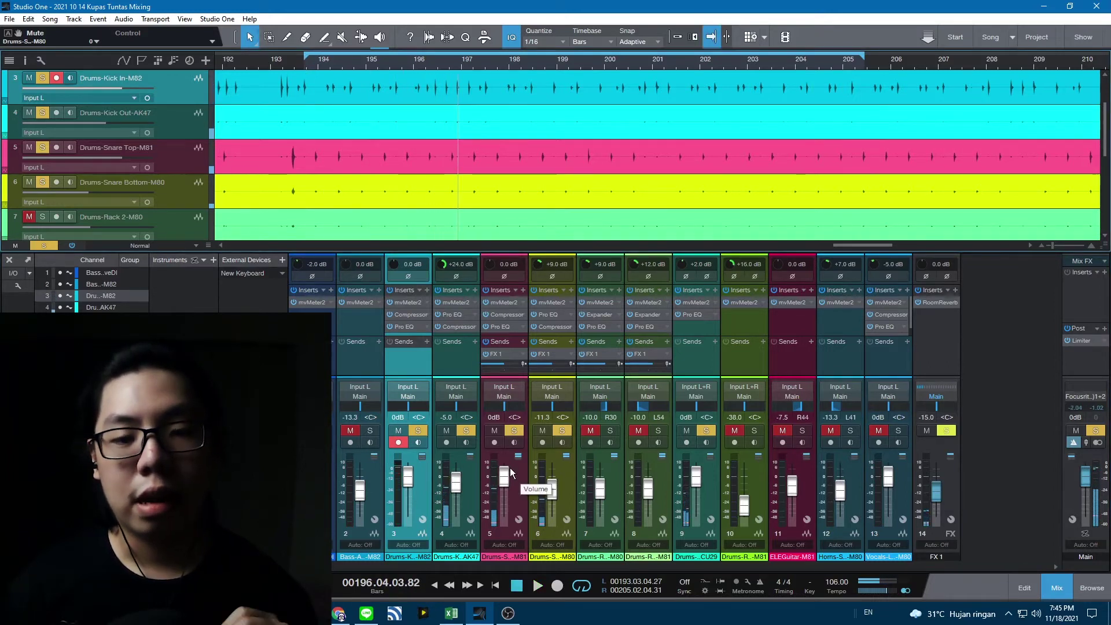
drag(511, 475, 505, 471)
key(space)
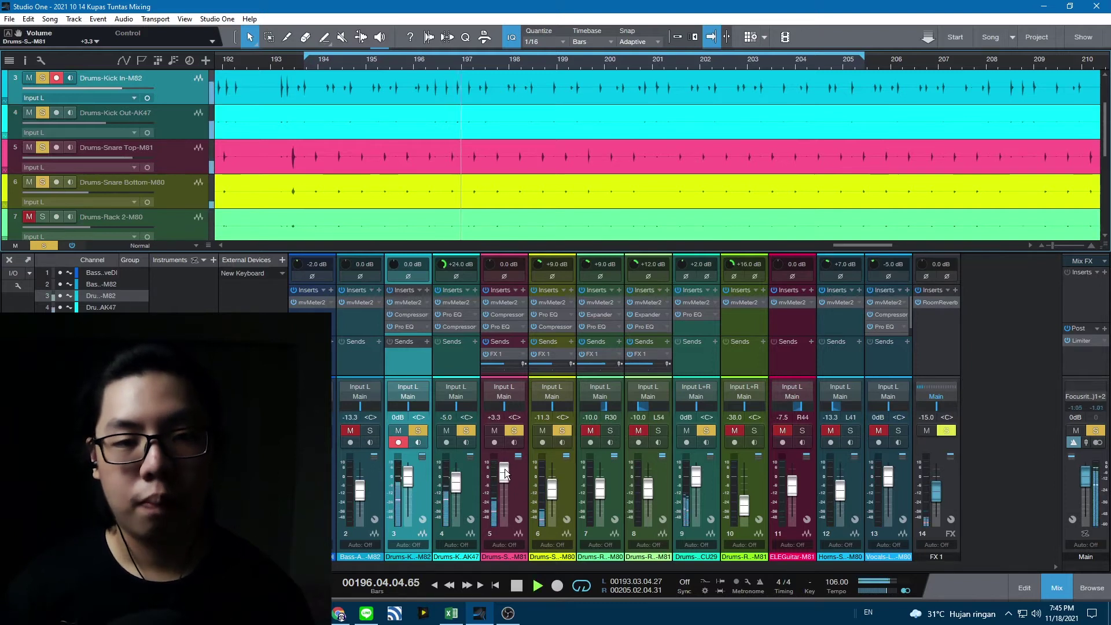
key(space)
scroll(505, 469, up, 5)
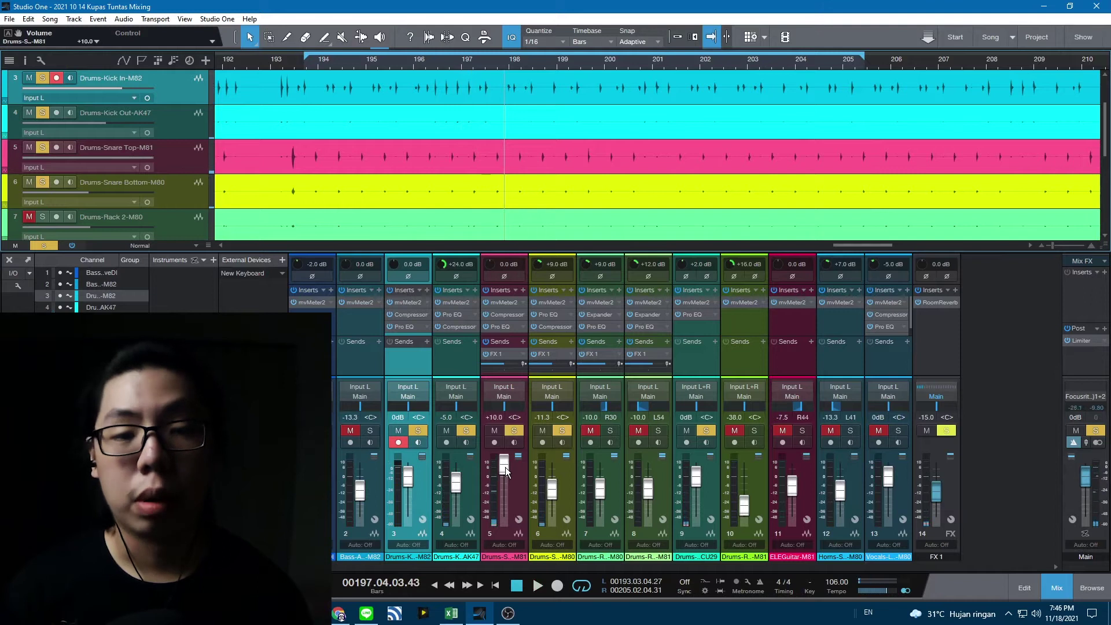
key(space)
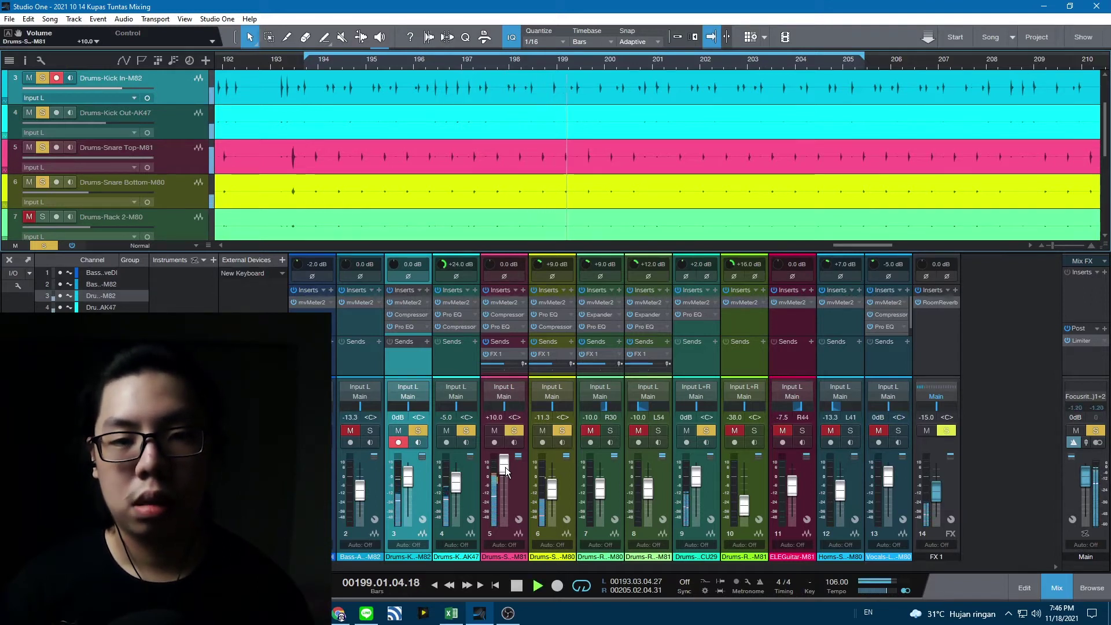
key(space)
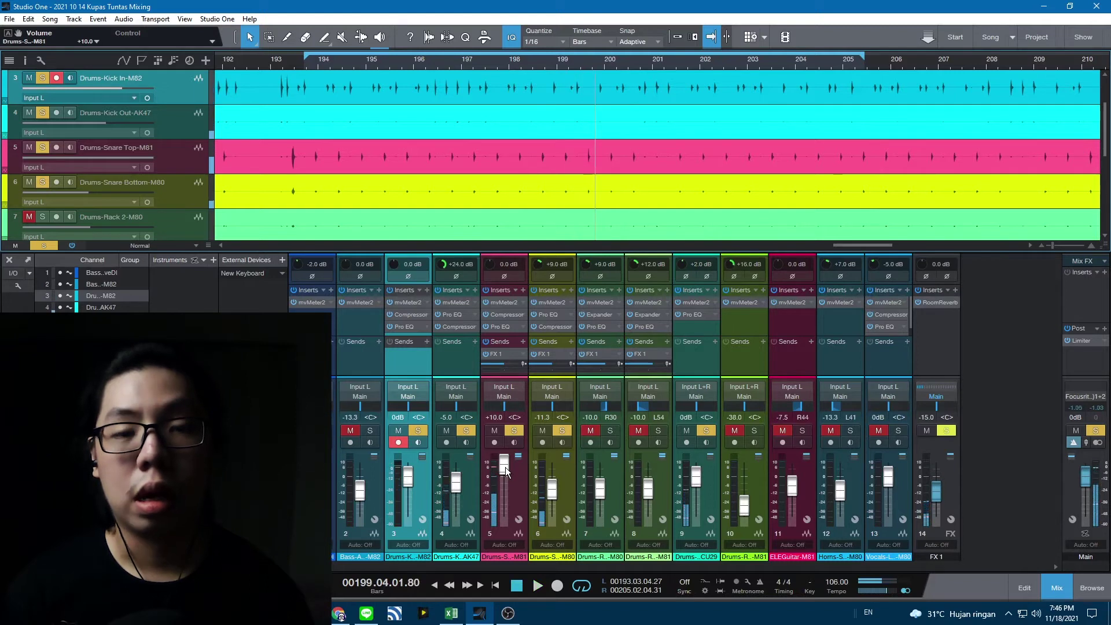
- Lower the Drums-Snare Top fader to +3.3 dB while playing the drums
scroll(505, 467, down, 4)
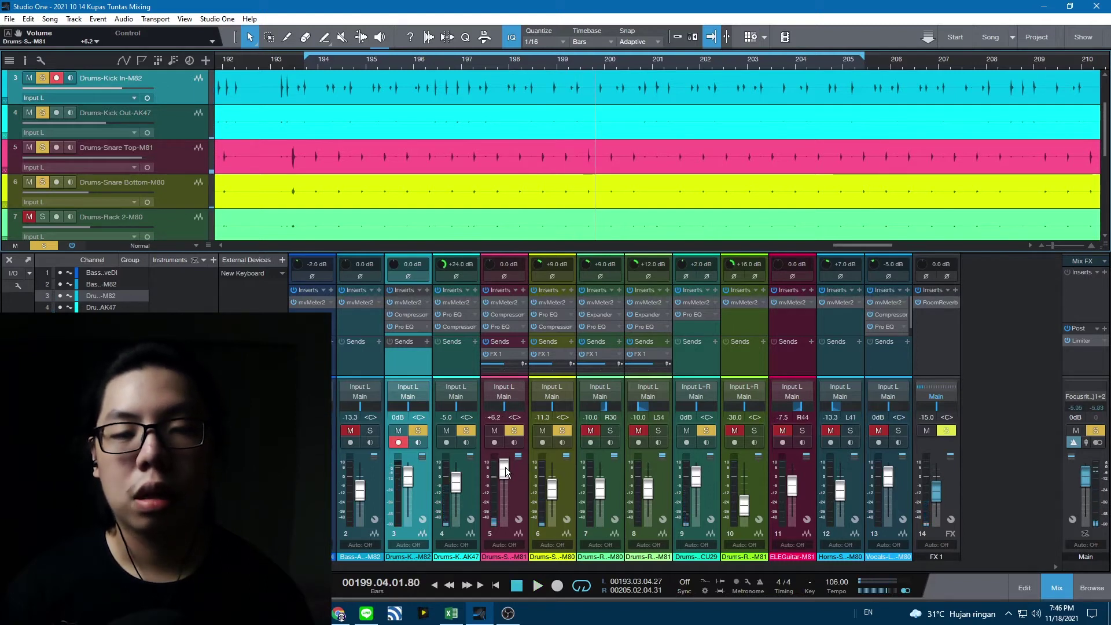
scroll(505, 467, down, 1)
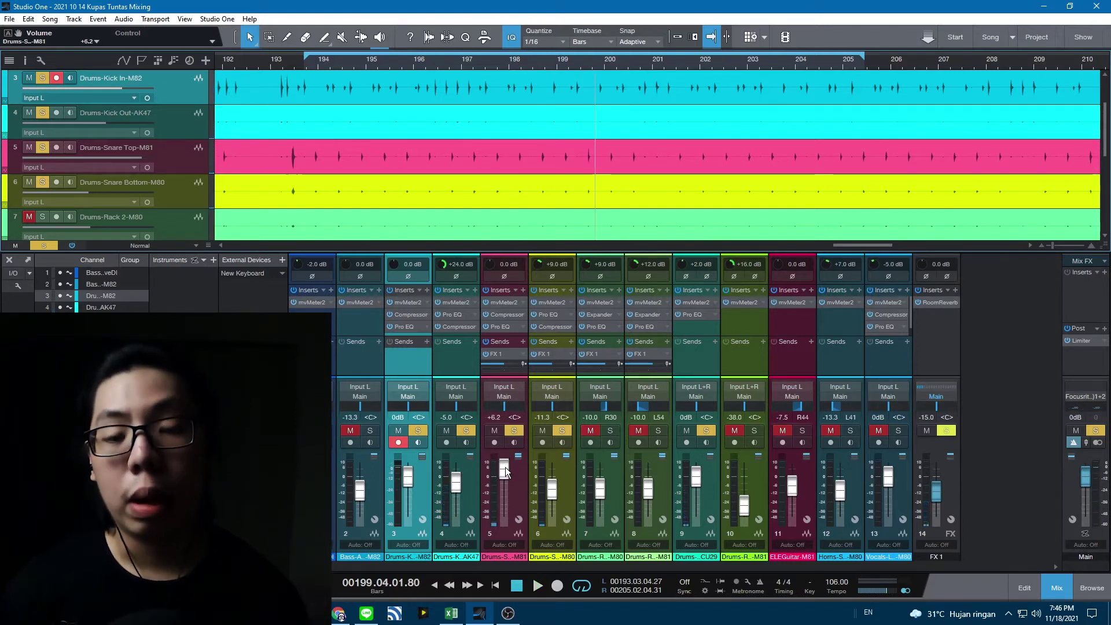
key(space)
scroll(505, 467, down, 1)
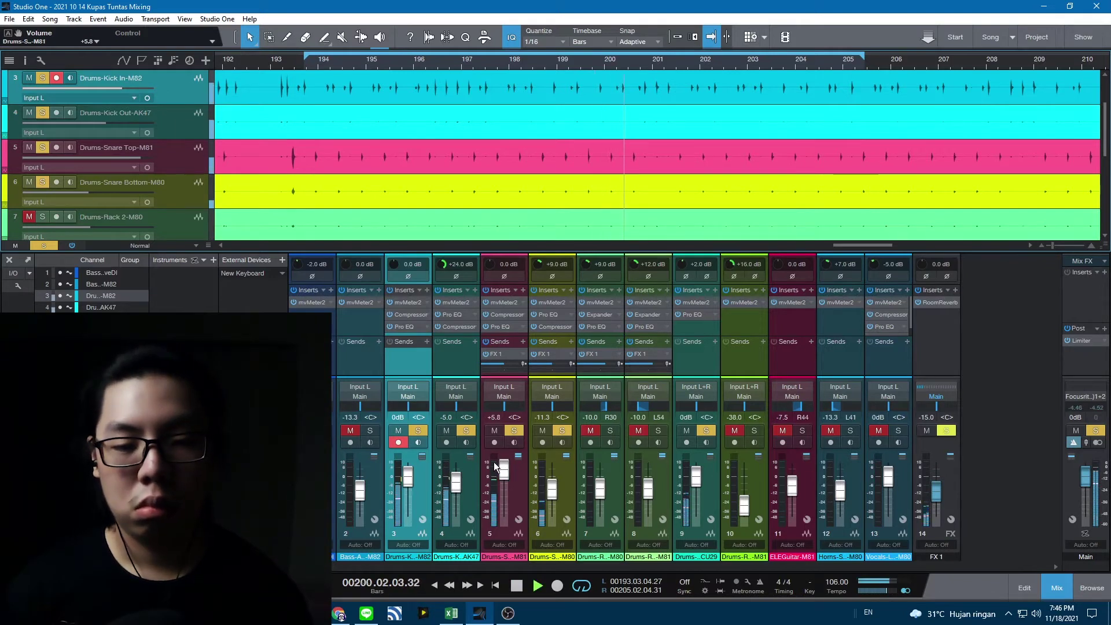
scroll(503, 471, down, 2)
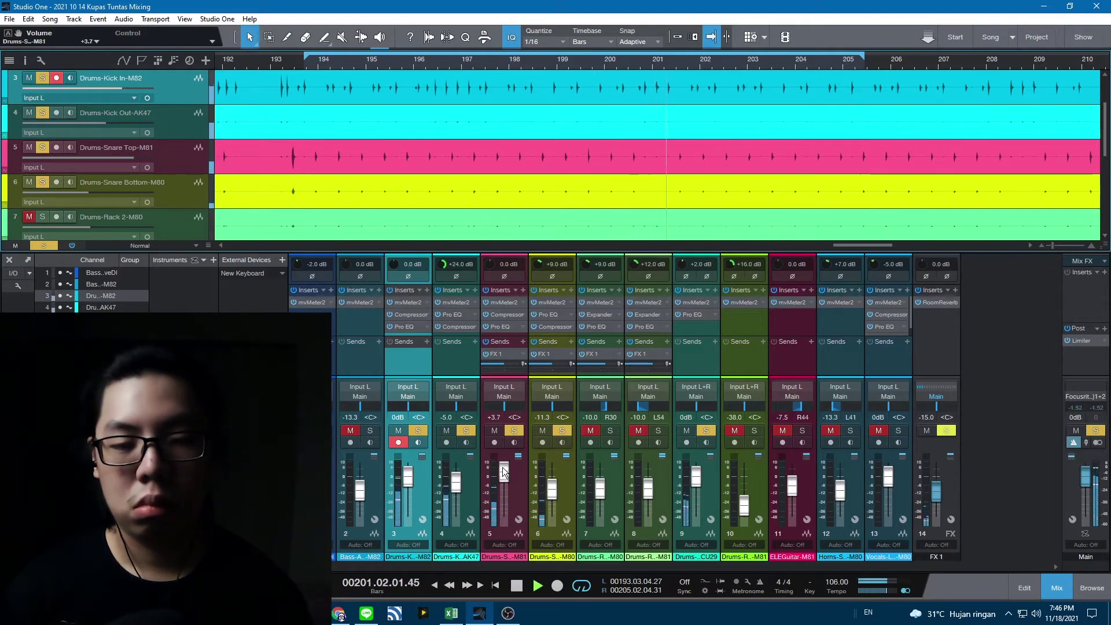
- Compare the drums without and with Snare Top by toggling its solo, and trim its fader to +2.9 dB
click(513, 432)
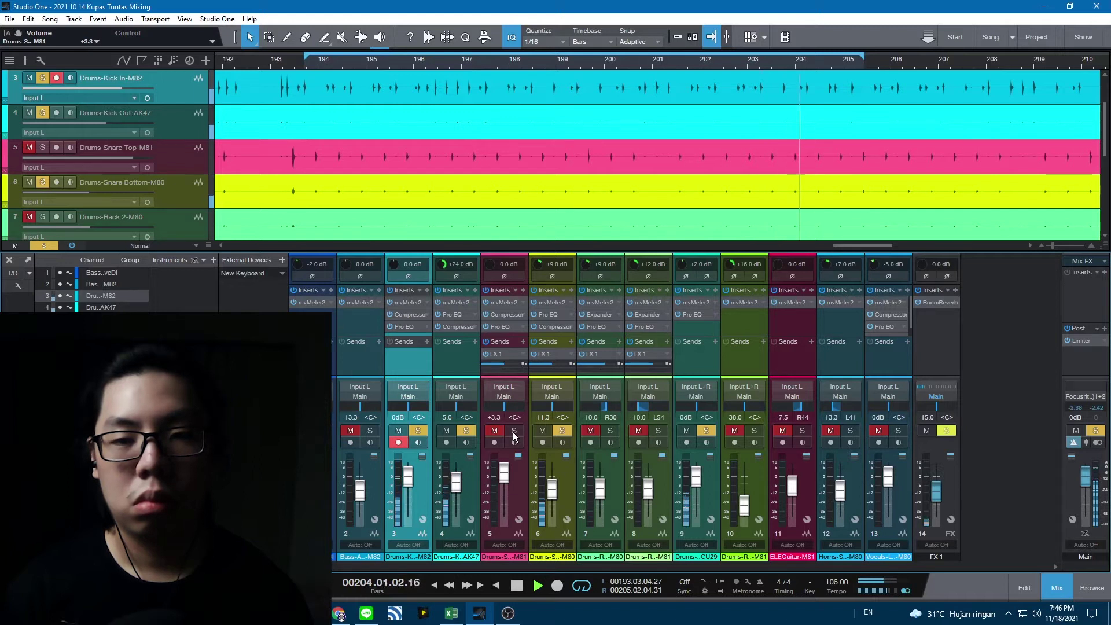
click(513, 432)
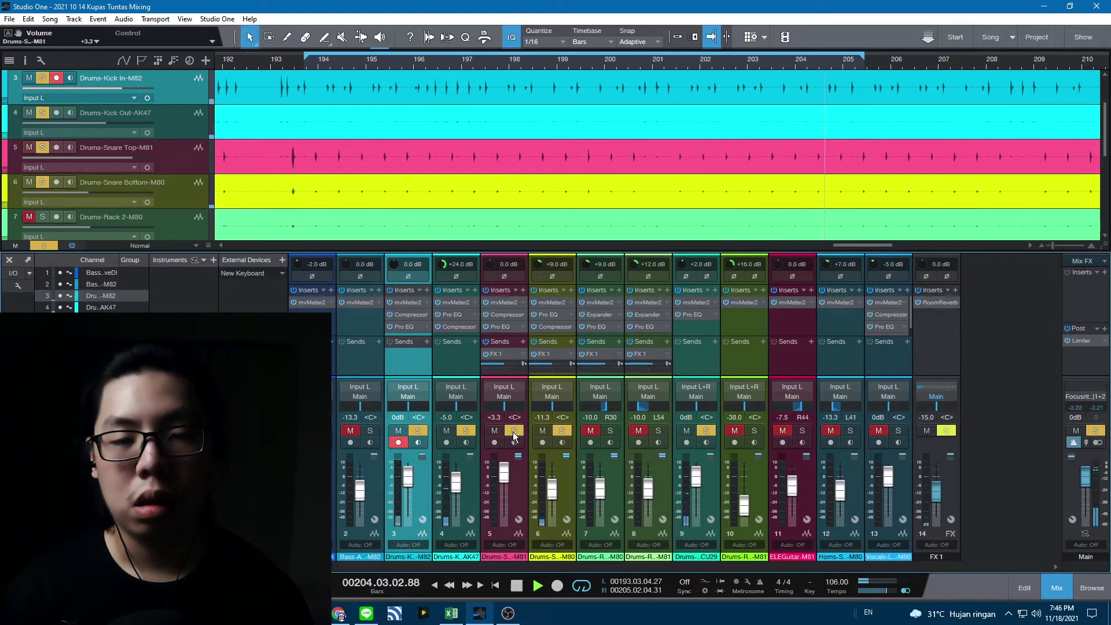
scroll(507, 475, down, 2)
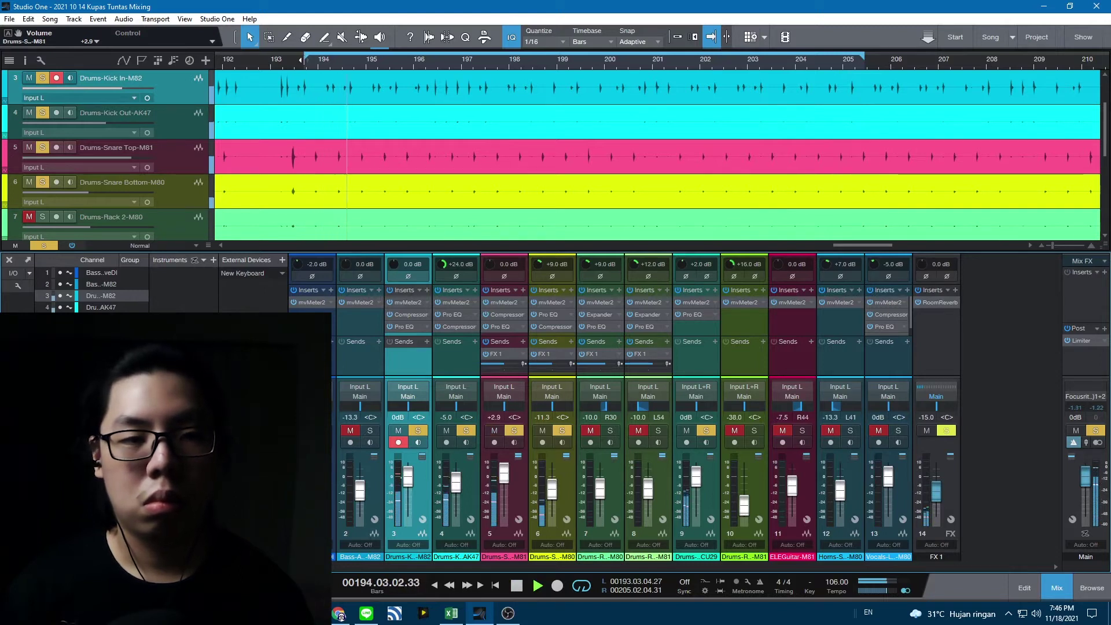
- Try the Drums-Snare Bottom fader at +3.3 dB and audition it against the other drums
scroll(301, 60, up, 3)
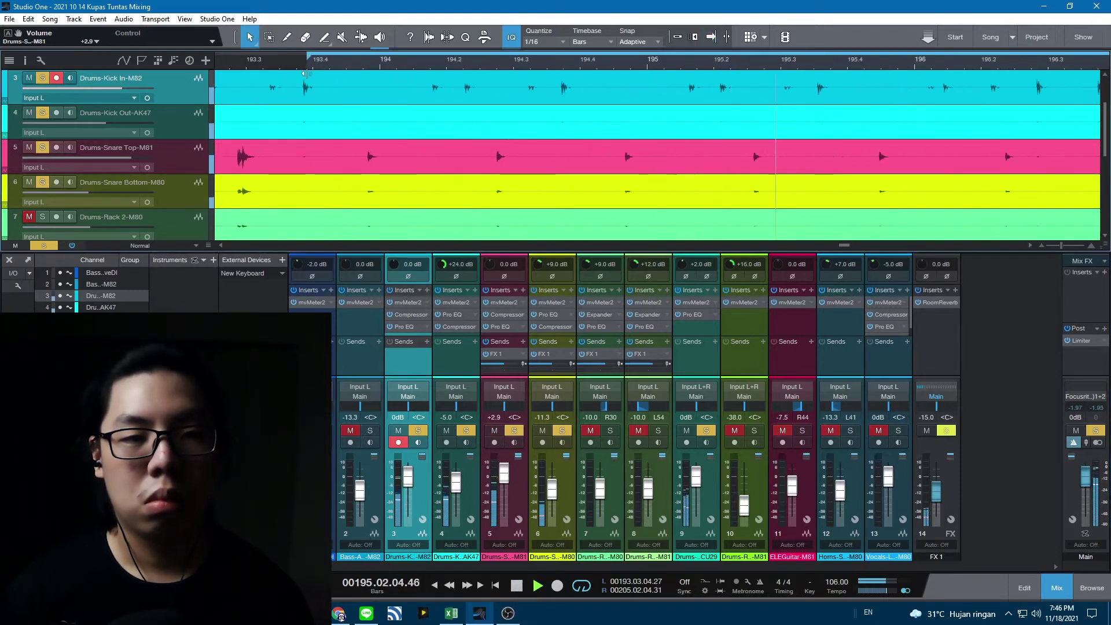
scroll(304, 64, down, 3)
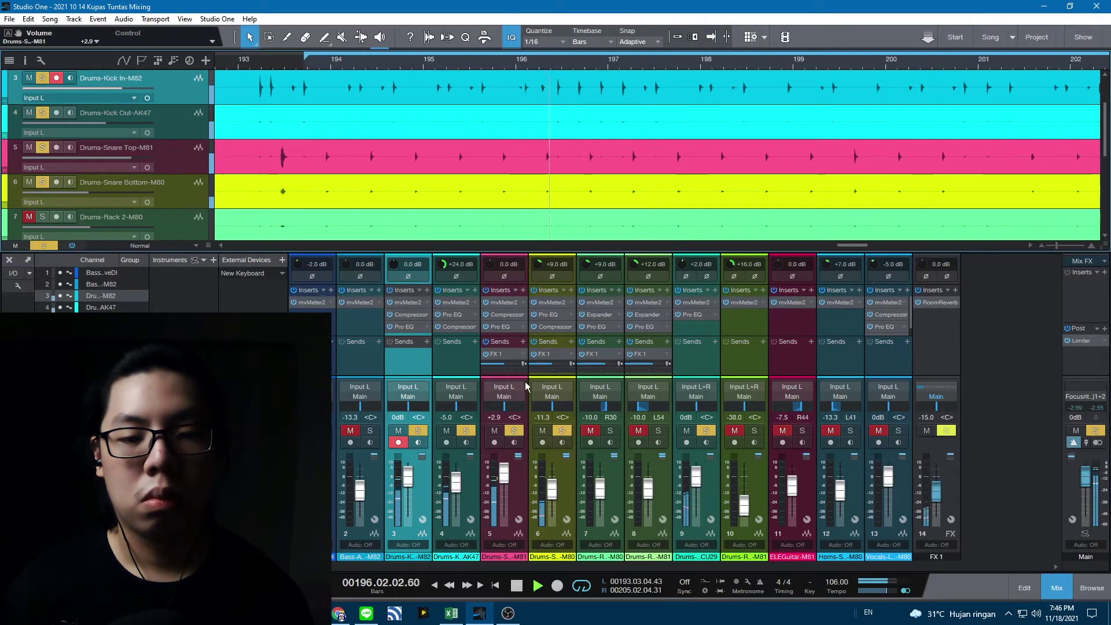
key(space)
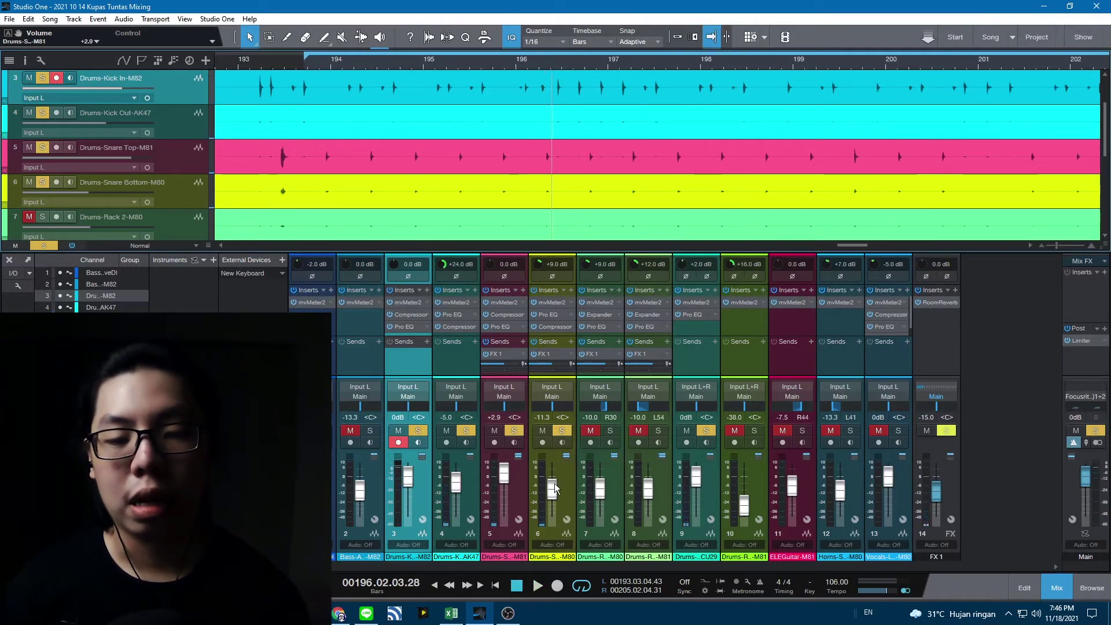
key(space)
scroll(554, 488, up, 6)
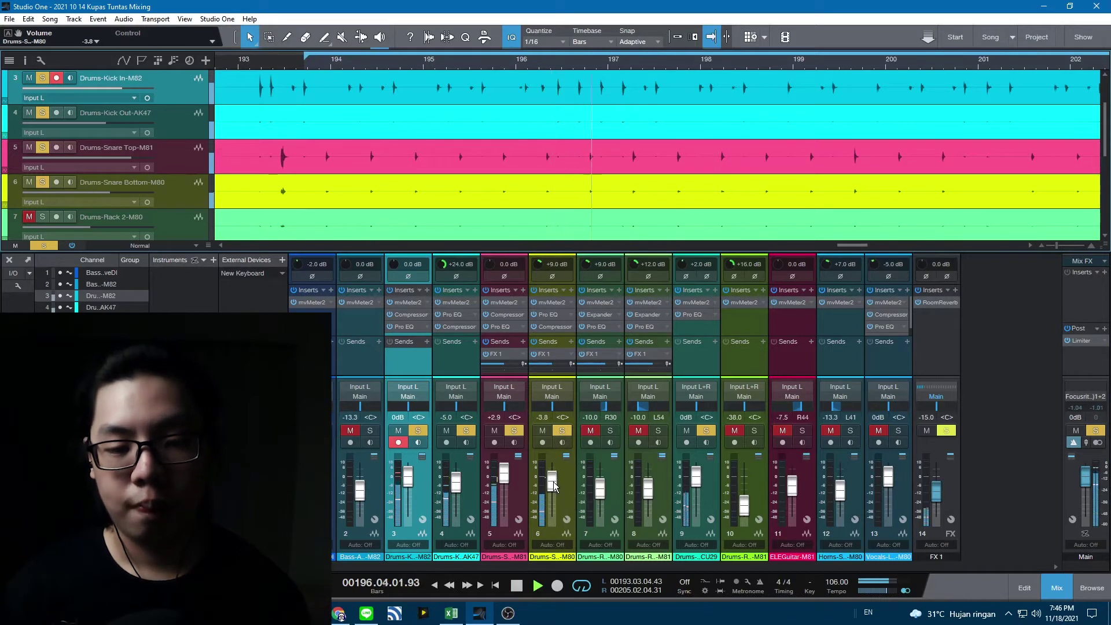
scroll(553, 482, up, 2)
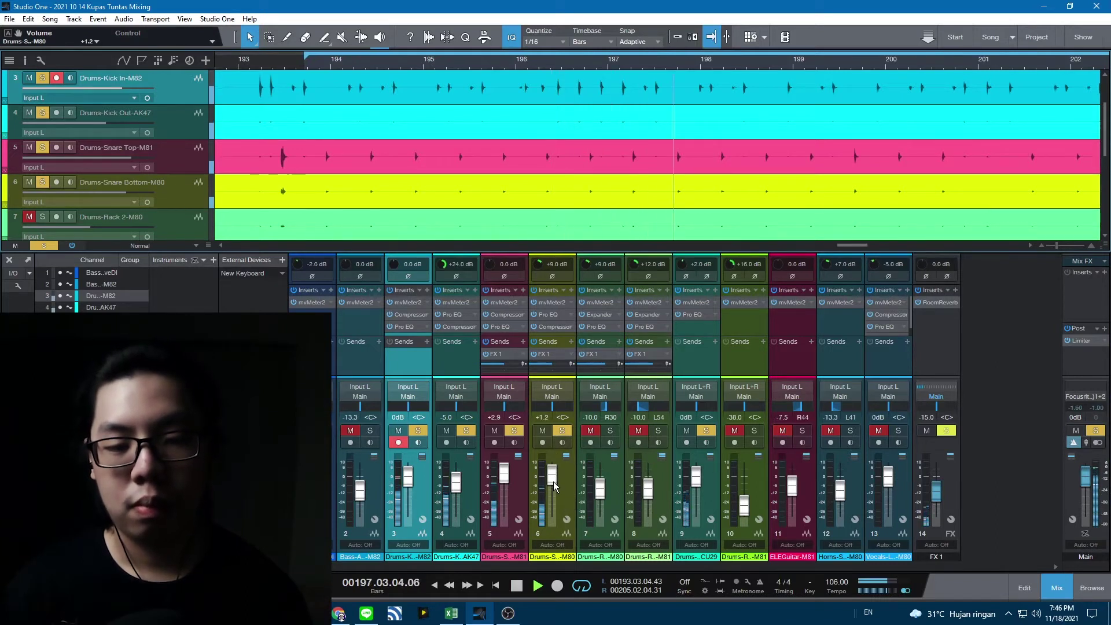
scroll(553, 481, up, 2)
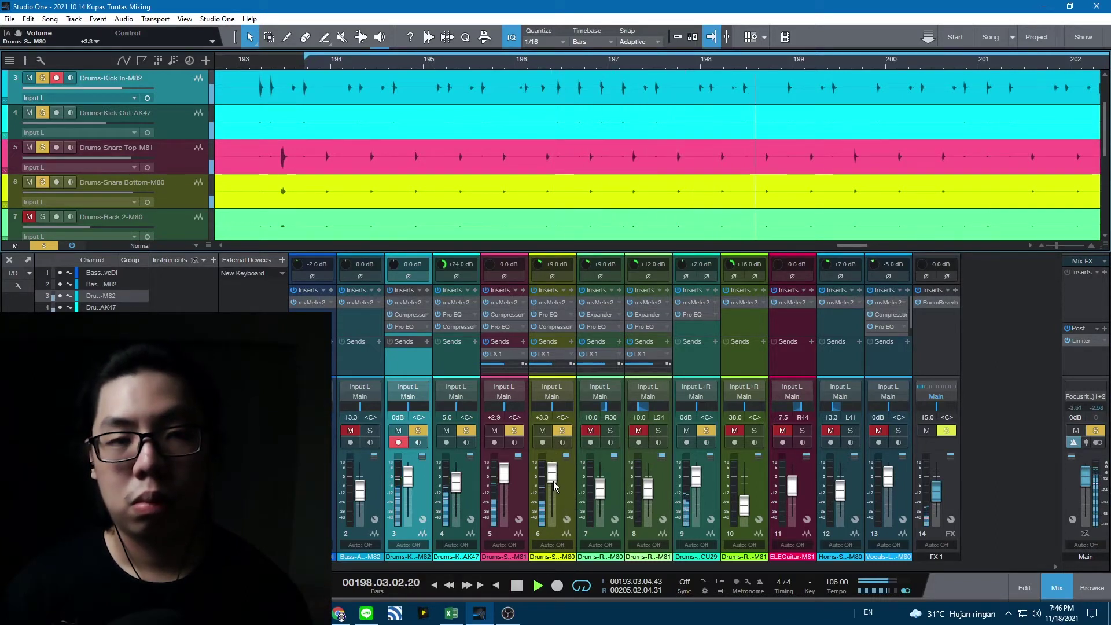
key(space)
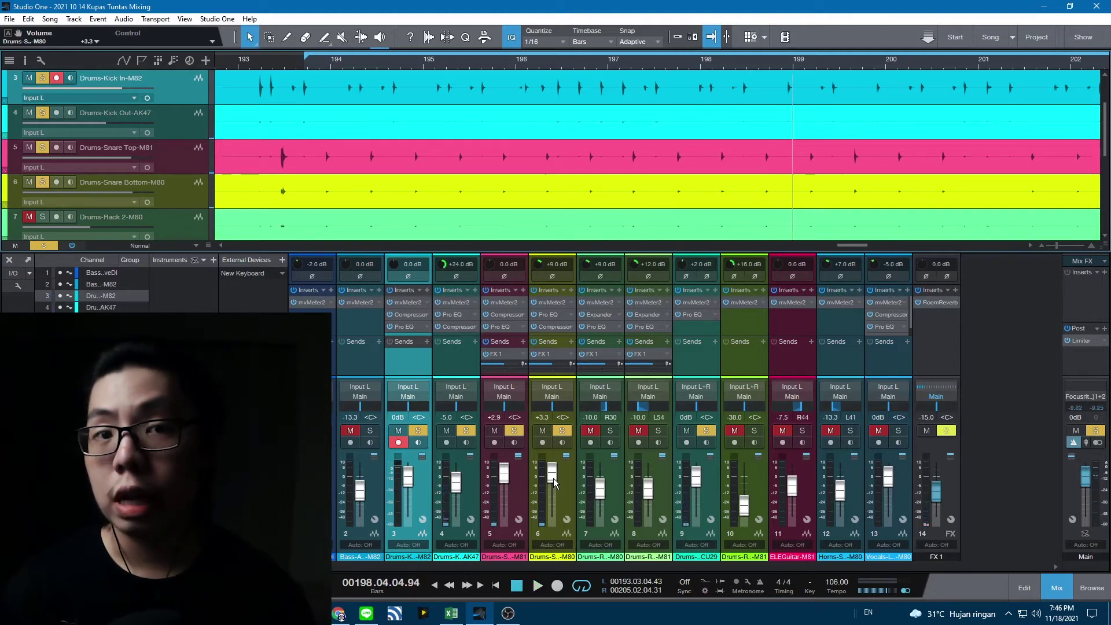
- Set the Drums-Snare Bottom fader to -7.1 dB while listening to the drum playback
scroll(553, 478, down, 4)
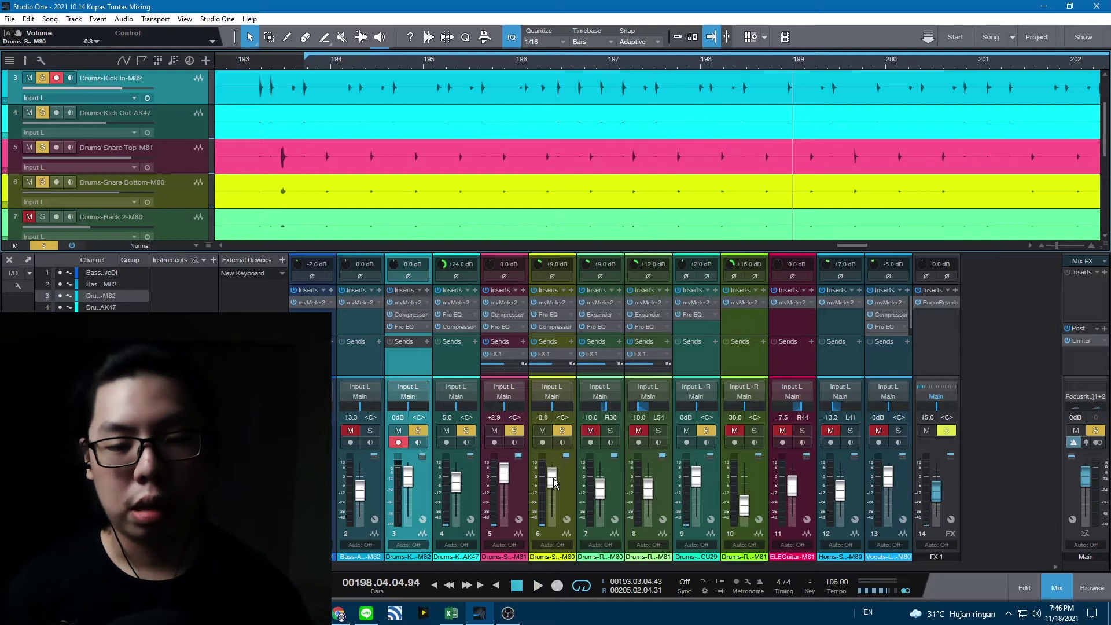
scroll(554, 478, down, 2)
key(space)
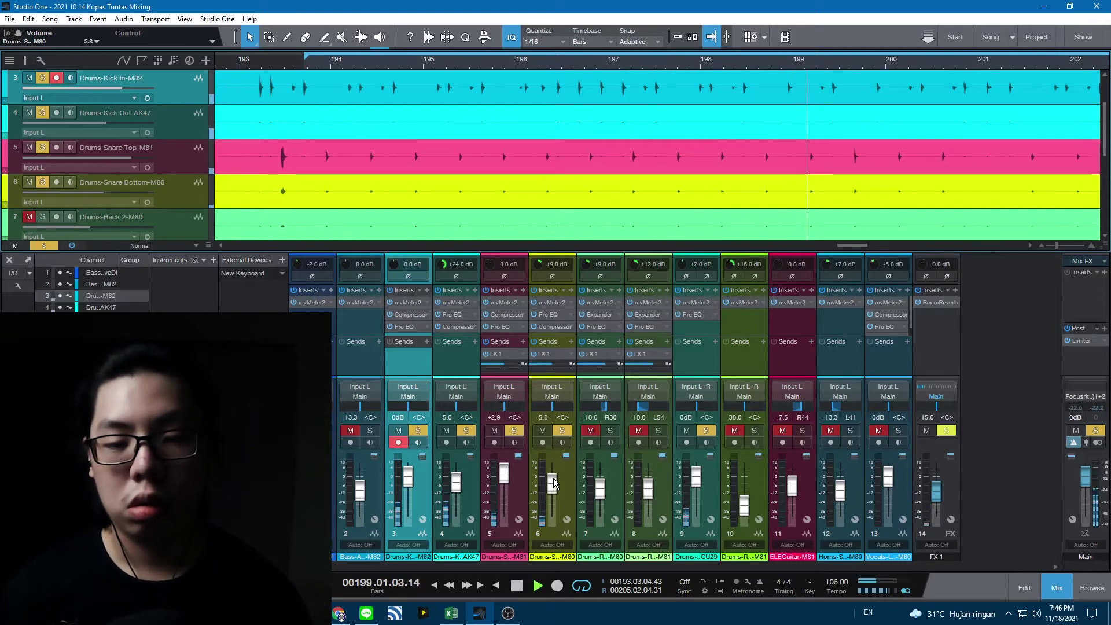
scroll(553, 478, down, 1)
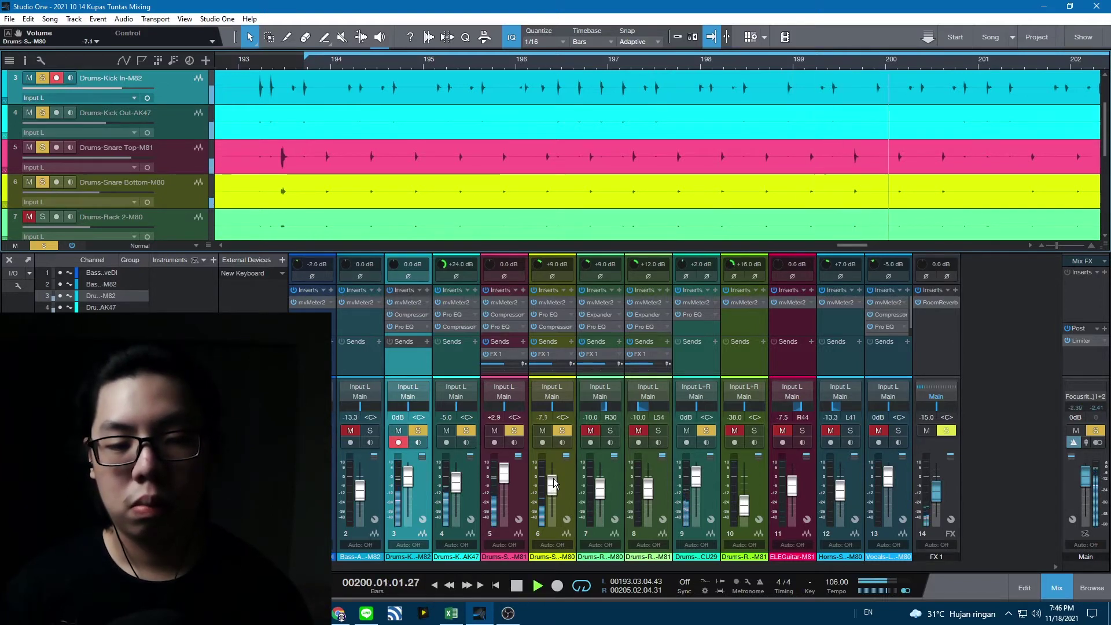
- Locate the rack tom hits before the looped section and play the song from around bar 187
scroll(518, 62, down, 2)
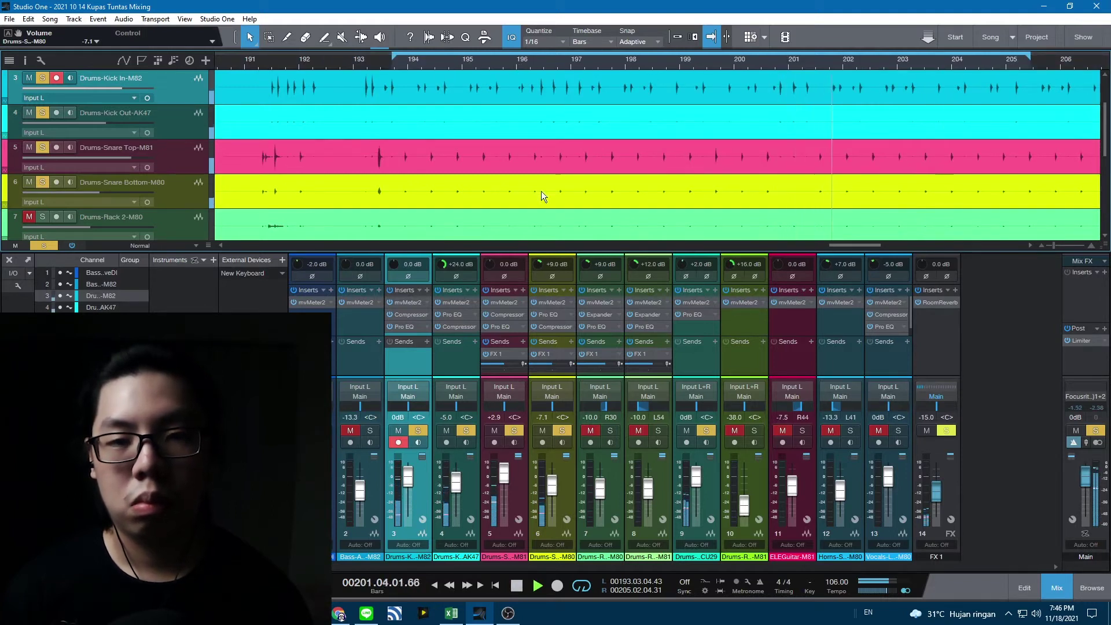
scroll(521, 73, down, 5)
scroll(528, 68, up, 2)
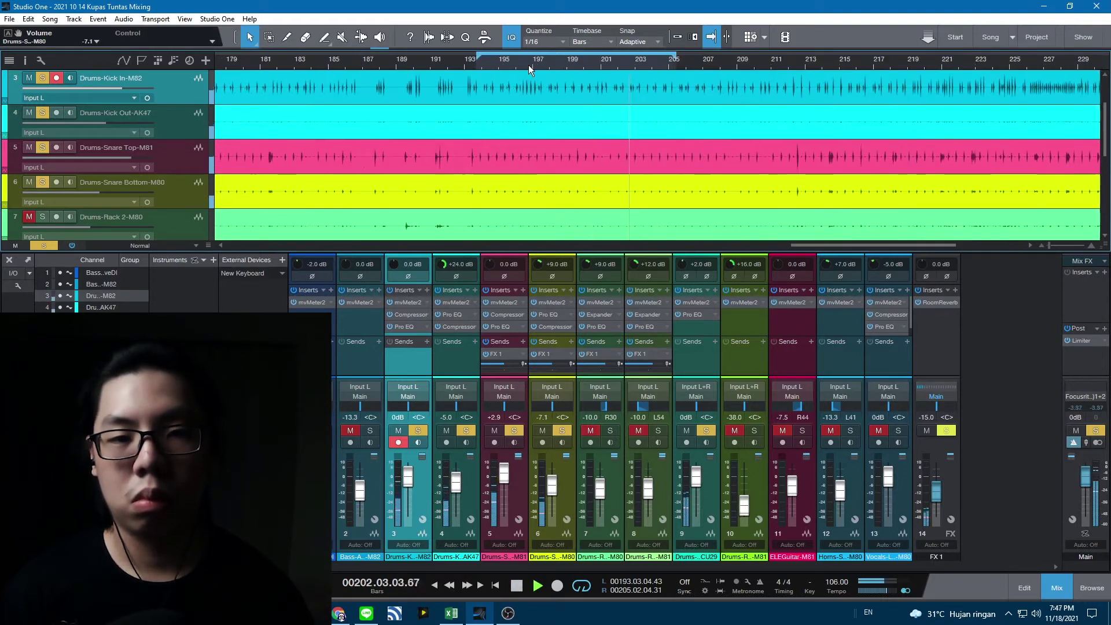
key(space)
scroll(524, 113, down, 1)
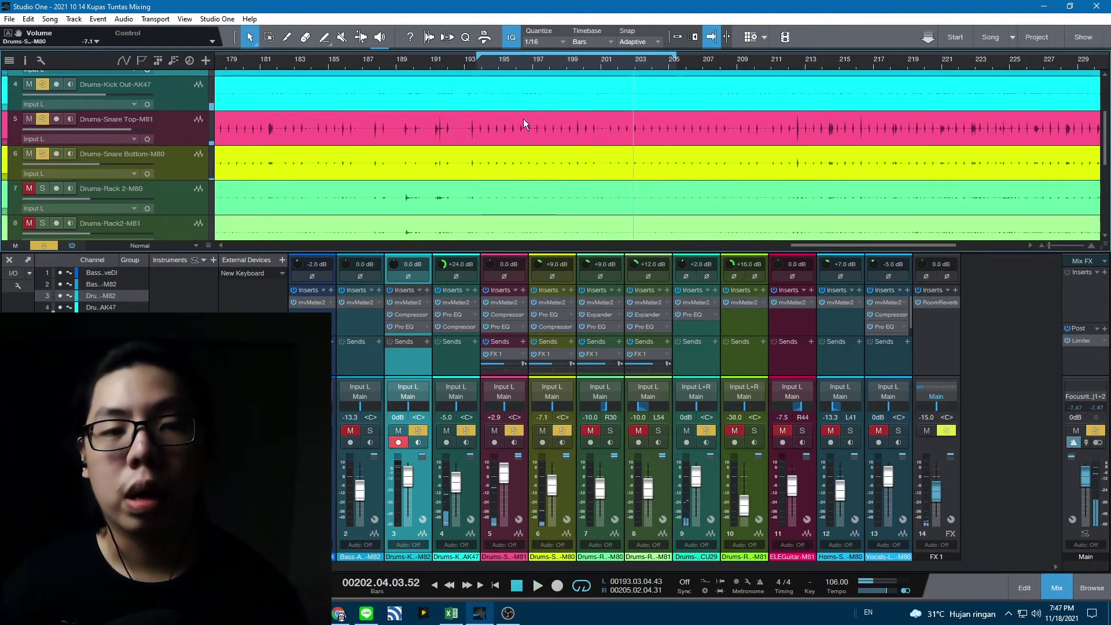
scroll(394, 81, down, 1)
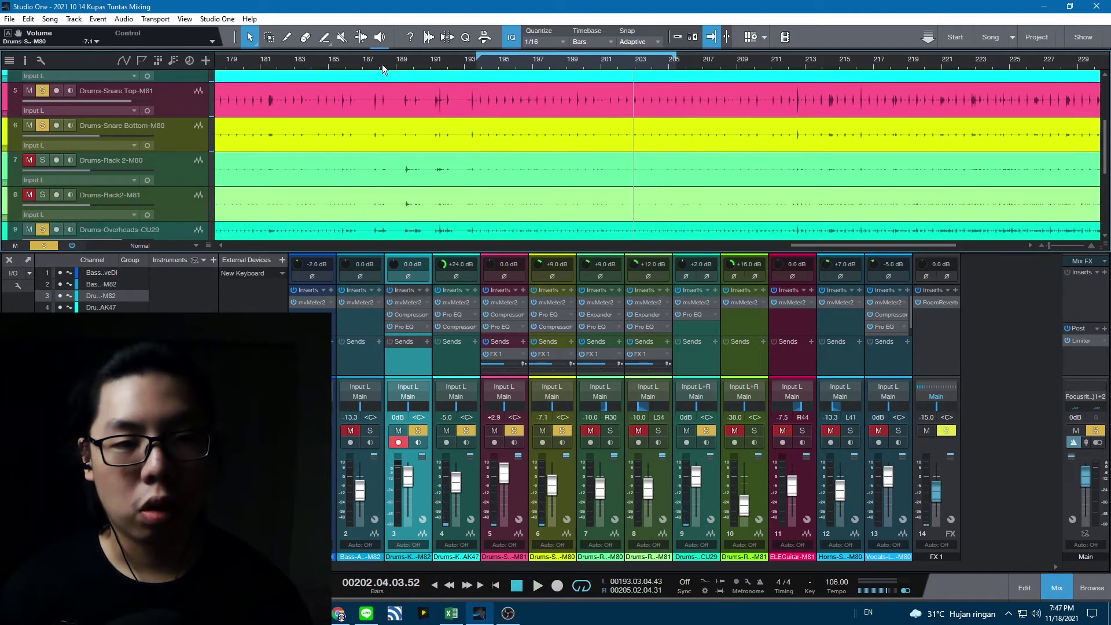
scroll(373, 62, up, 4)
click(375, 60)
key(space)
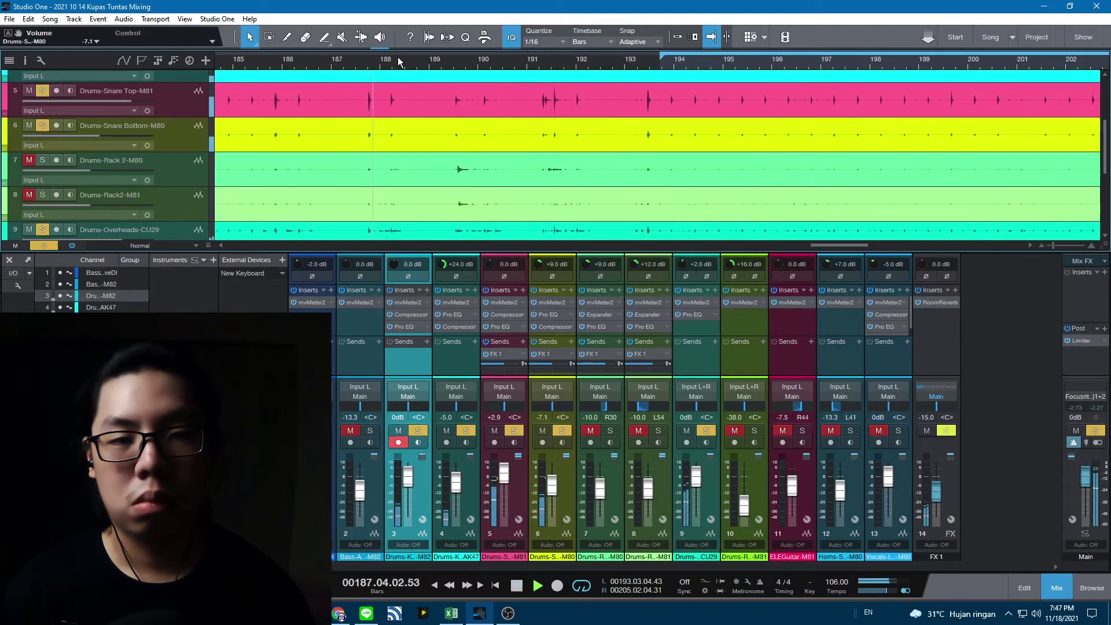
- Set the loop range over the tom fill, from about bar 189 beat 3 to bar 191 beat 2
scroll(403, 56, up, 2)
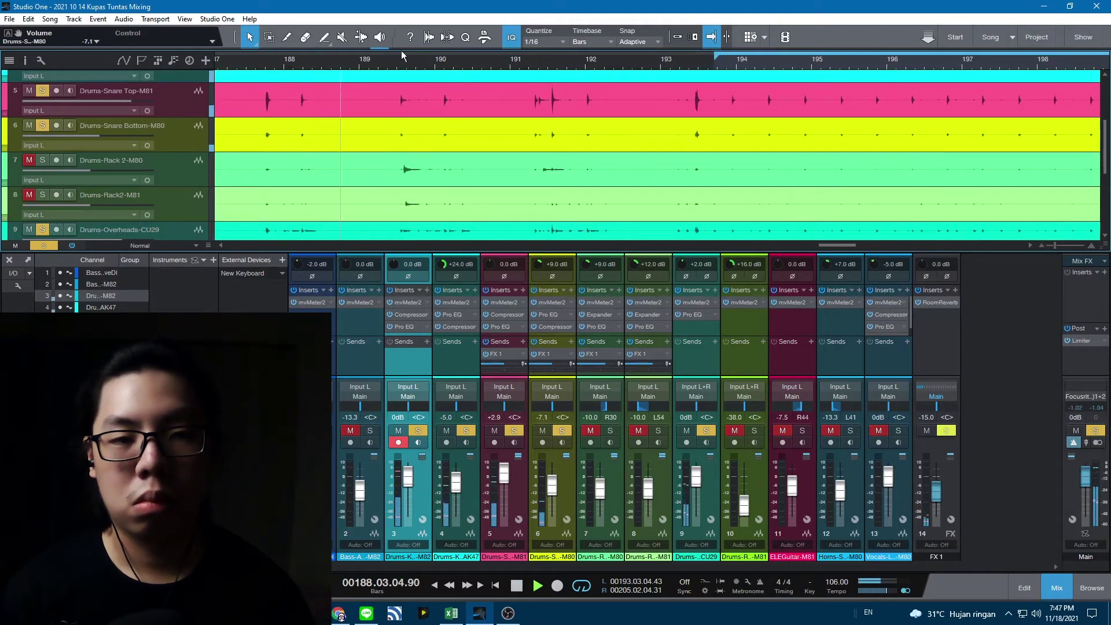
drag(399, 53, 536, 92)
key(space)
key(e)
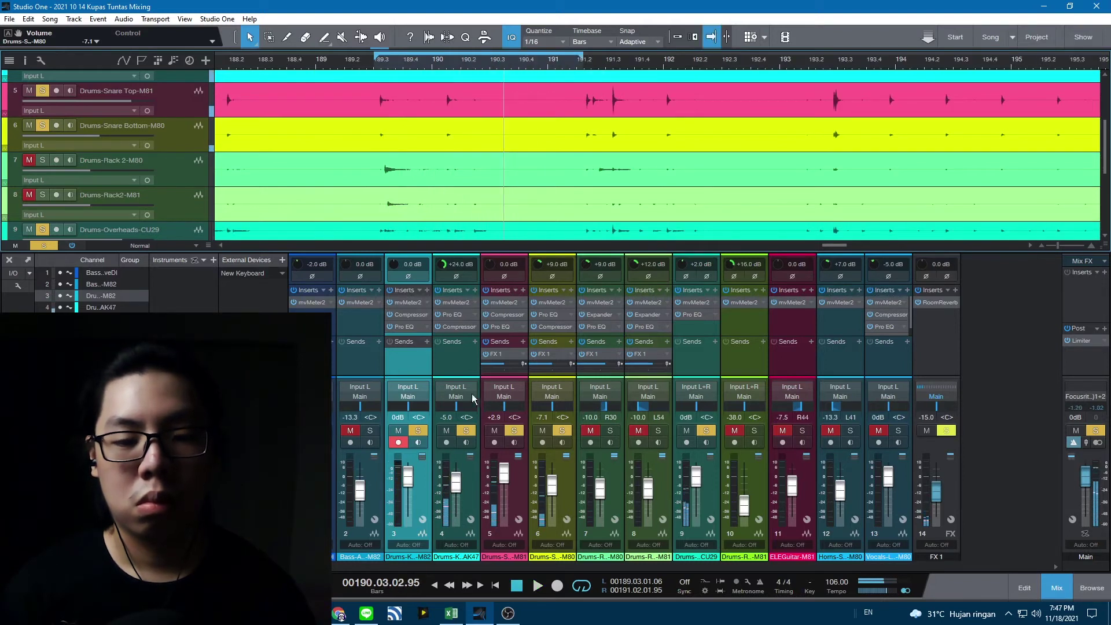
- Set the Drums-Kick In fader to -2.9 dB and return the playhead to the loop start
click(423, 471)
drag(409, 474, 410, 479)
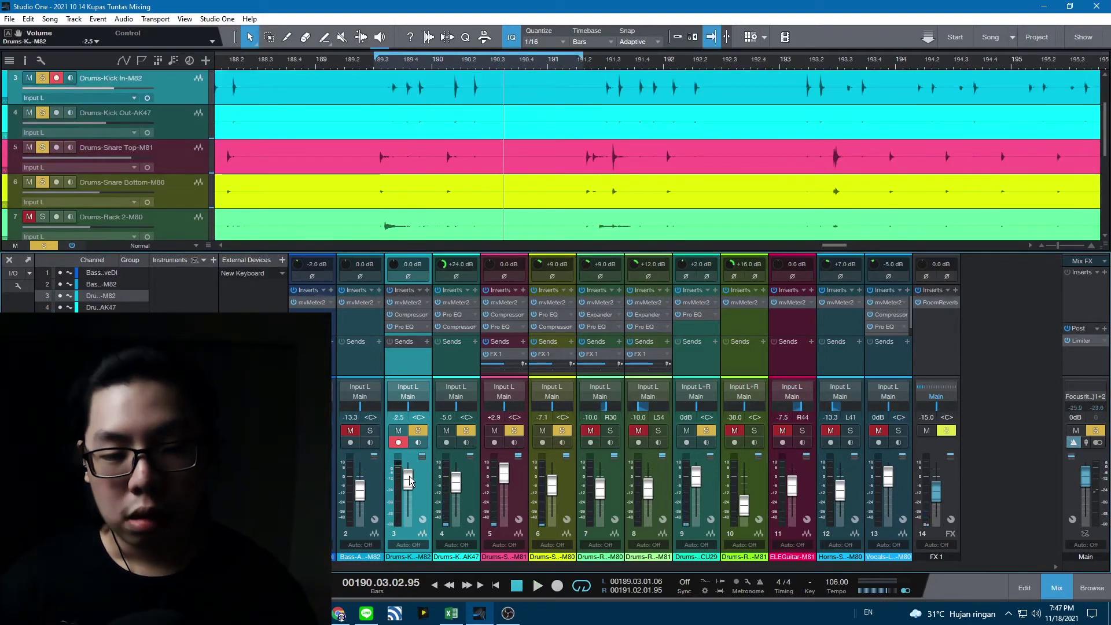
click(376, 64)
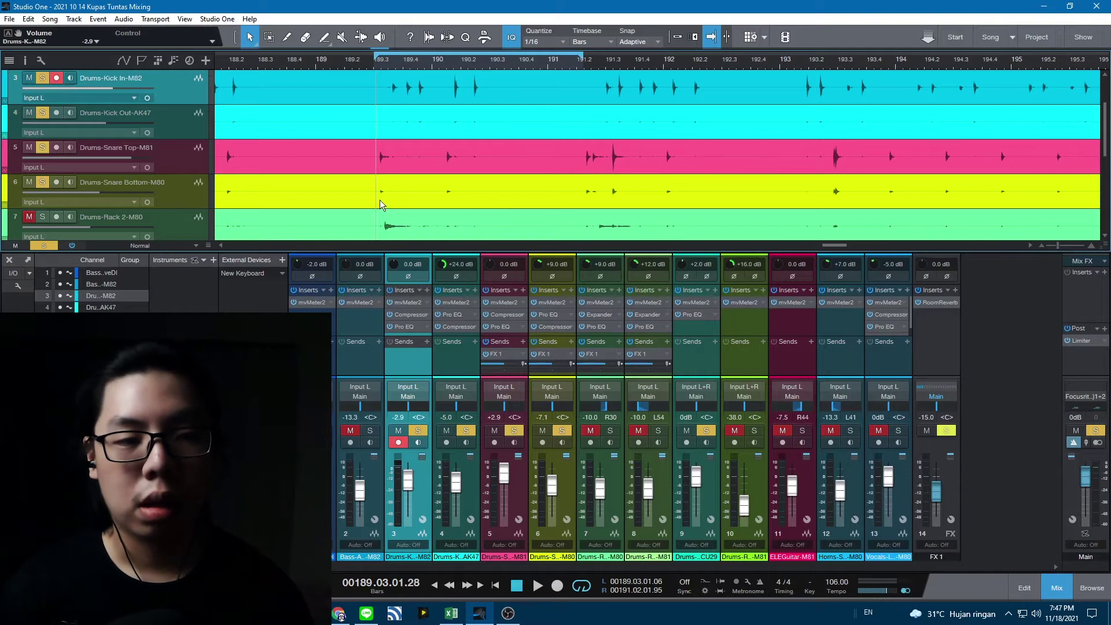
- Unmute and solo both rack tom channels, Drums-Rack 2-M80 and Drums-Rack2-M81
scroll(396, 182, down, 1)
click(590, 431)
click(638, 432)
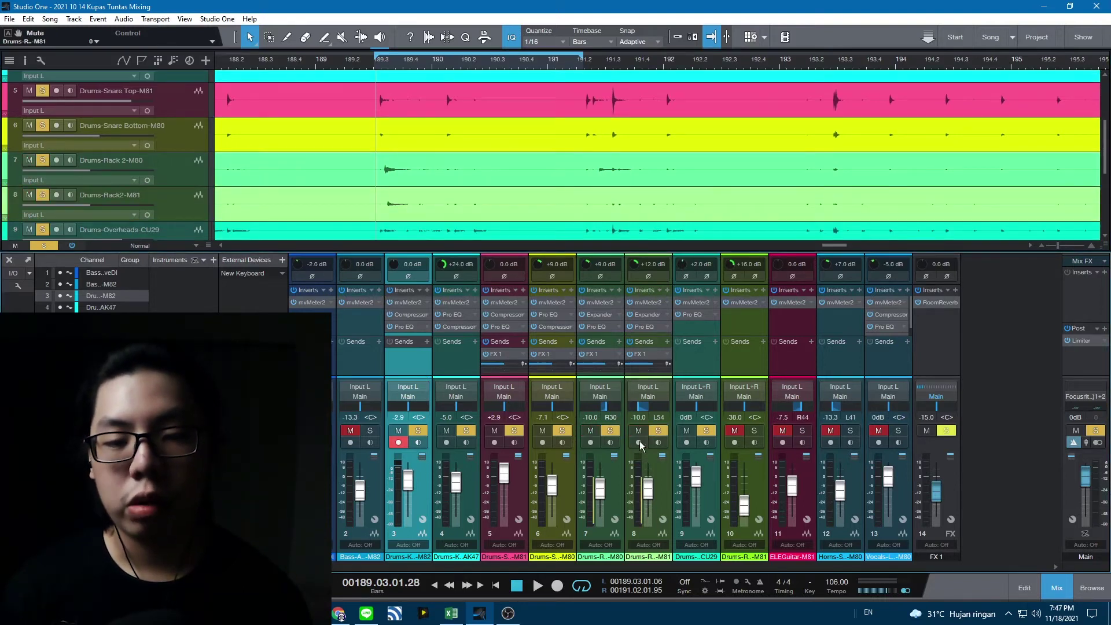
- Select both rack tom channels and raise their faders together to -5.8 dB during loop playback
click(661, 477)
key(space)
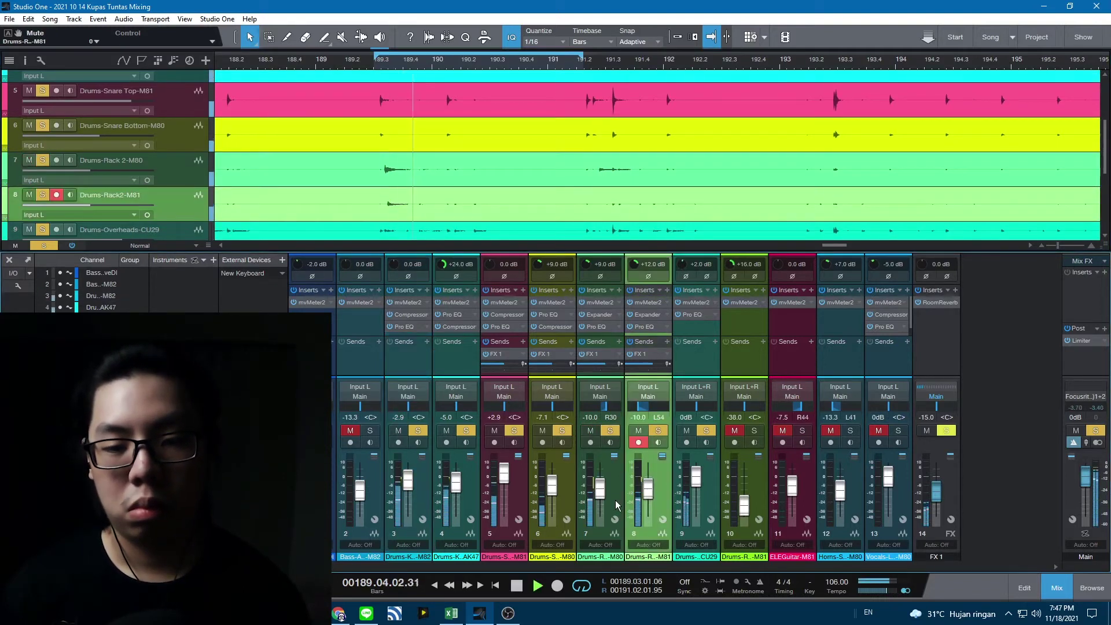
click(616, 500)
click(658, 495)
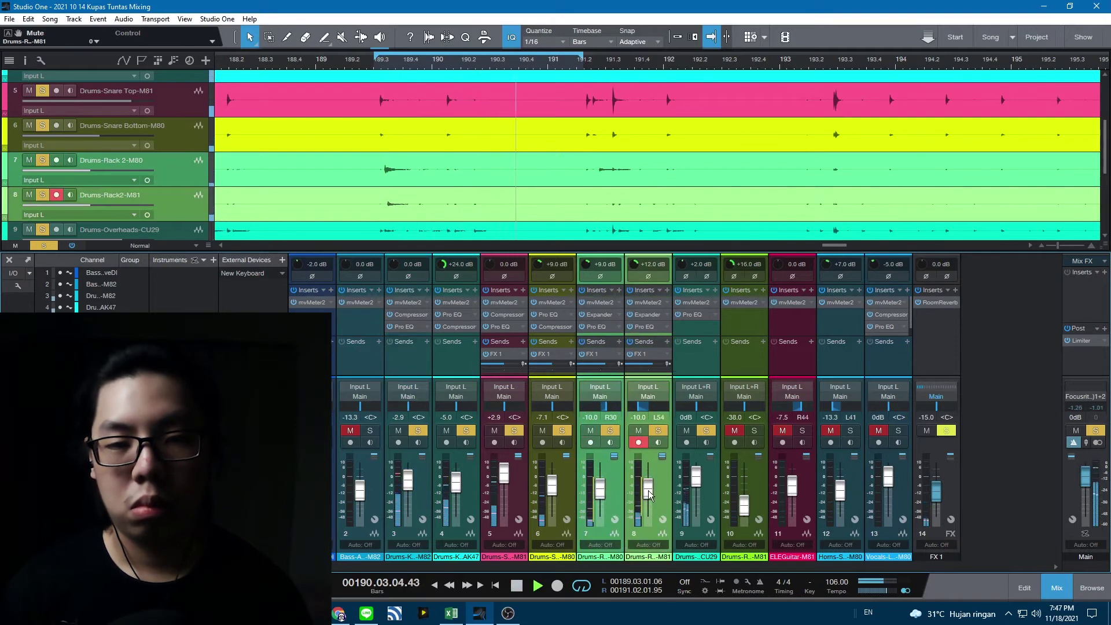
scroll(648, 491, up, 3)
scroll(649, 490, up, 1)
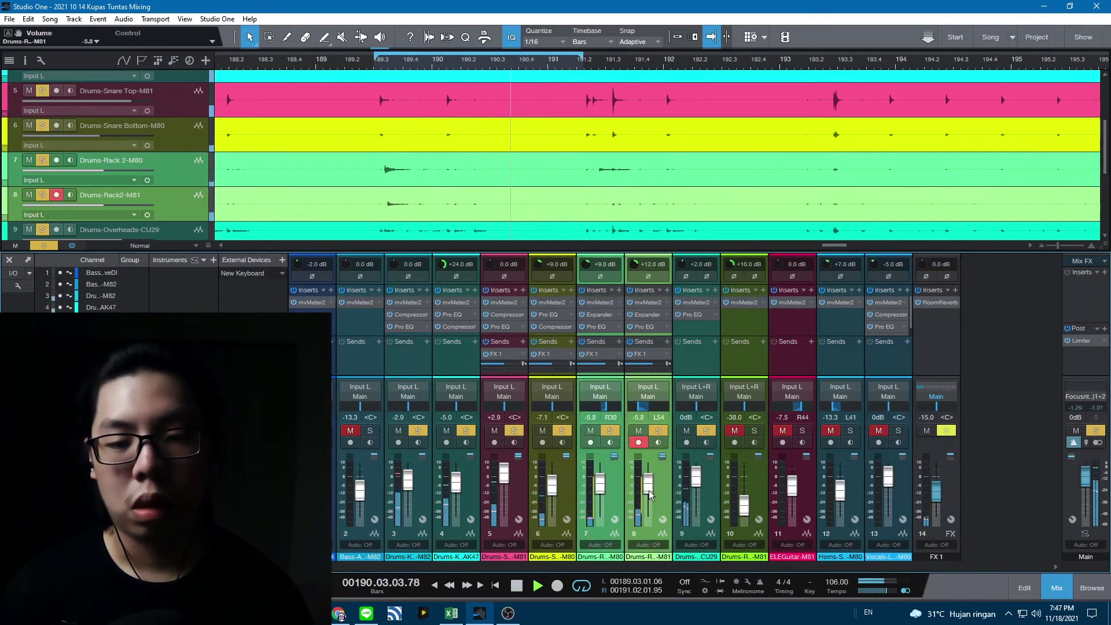
- Set both selected rack tom faders to -5.0 dB during loop playback, and stop playback
scroll(648, 491, up, 1)
scroll(649, 491, up, 1)
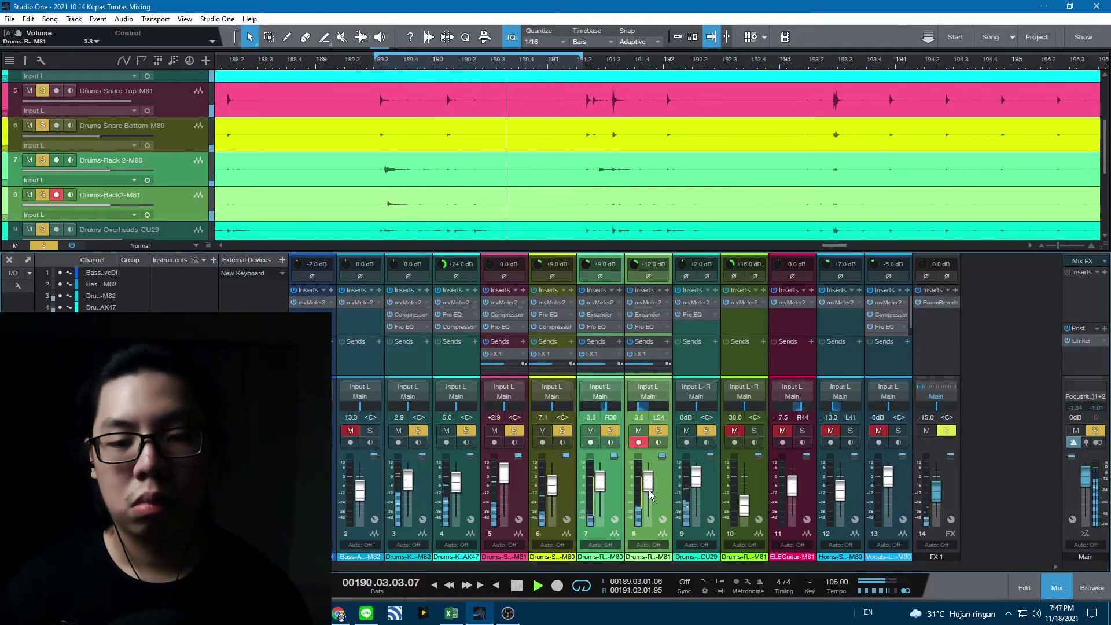
scroll(648, 491, down, 1)
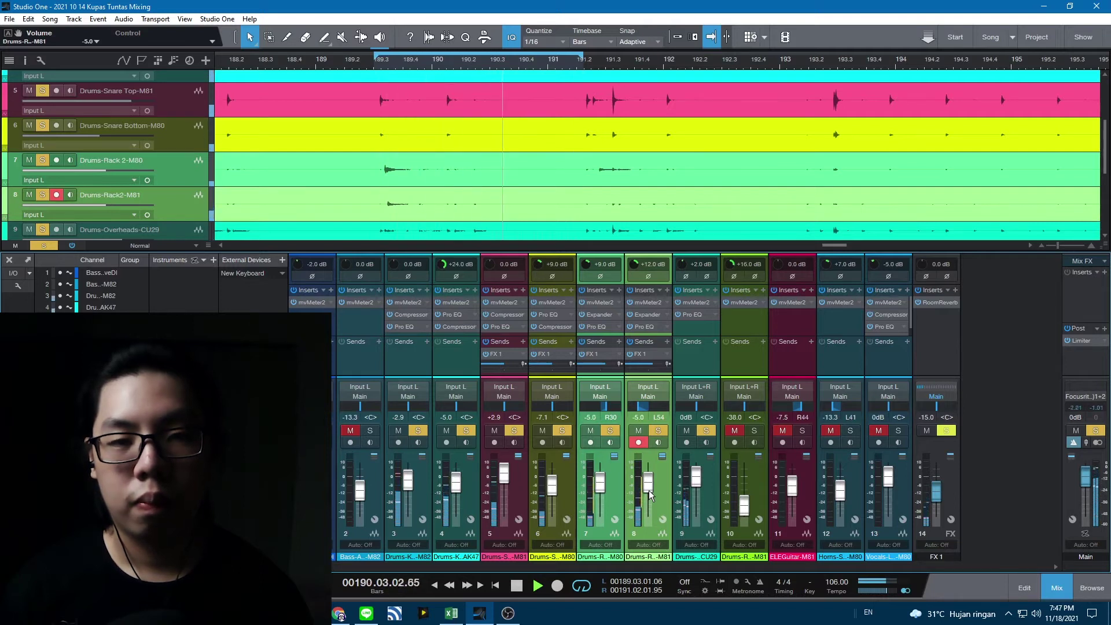
scroll(512, 62, down, 3)
key(space)
- Turn off looping and start playback from bar 193
click(581, 586)
scroll(489, 60, down, 3)
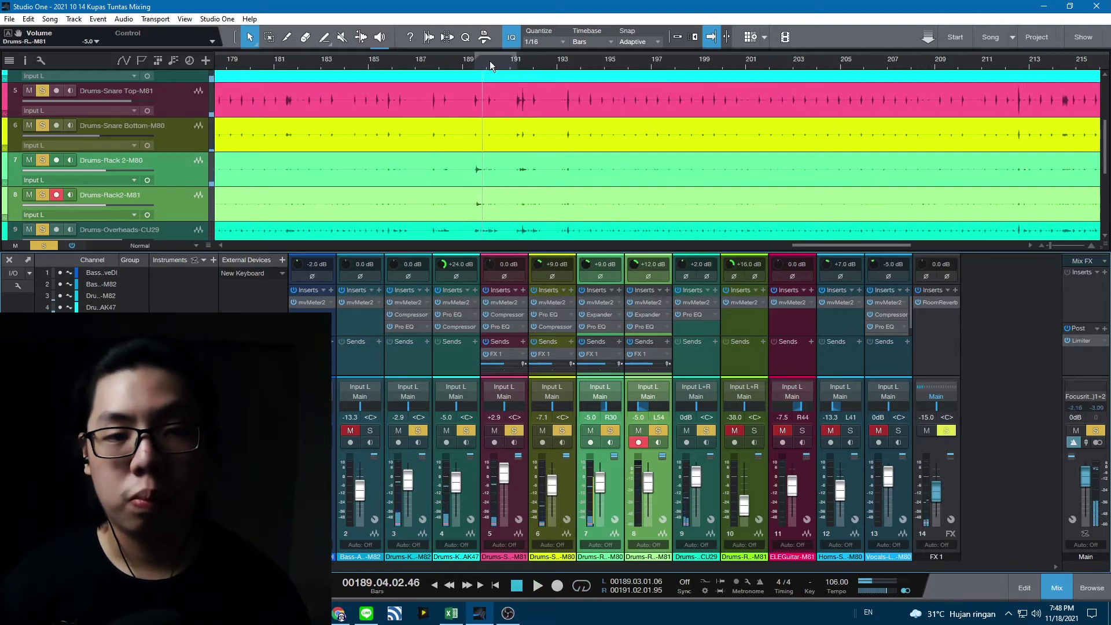
click(532, 62)
scroll(533, 62, up, 2)
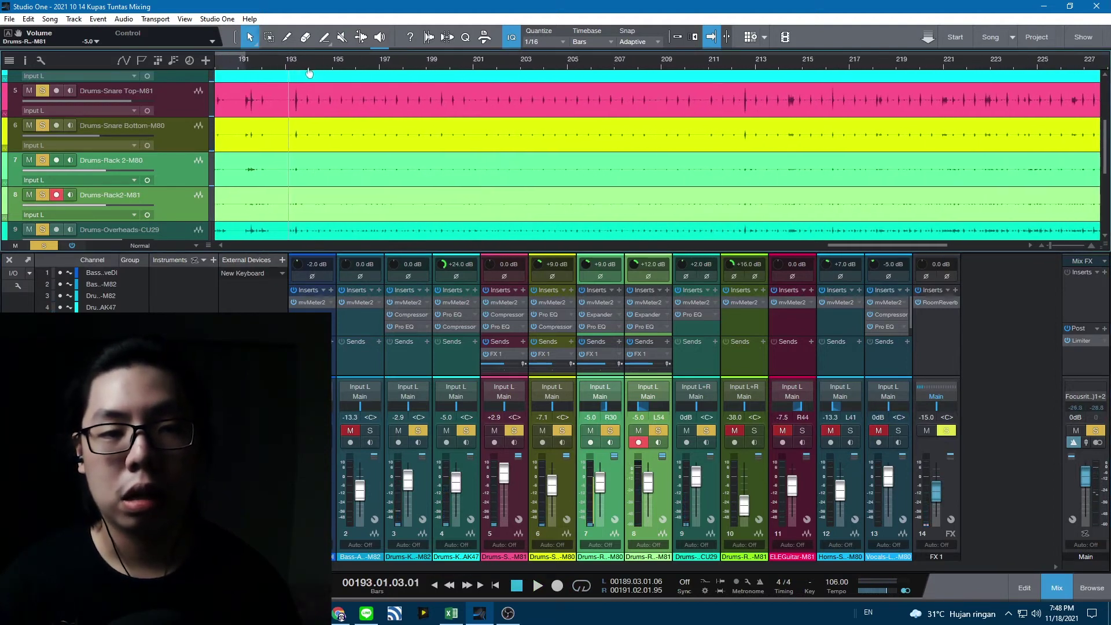
key(space)
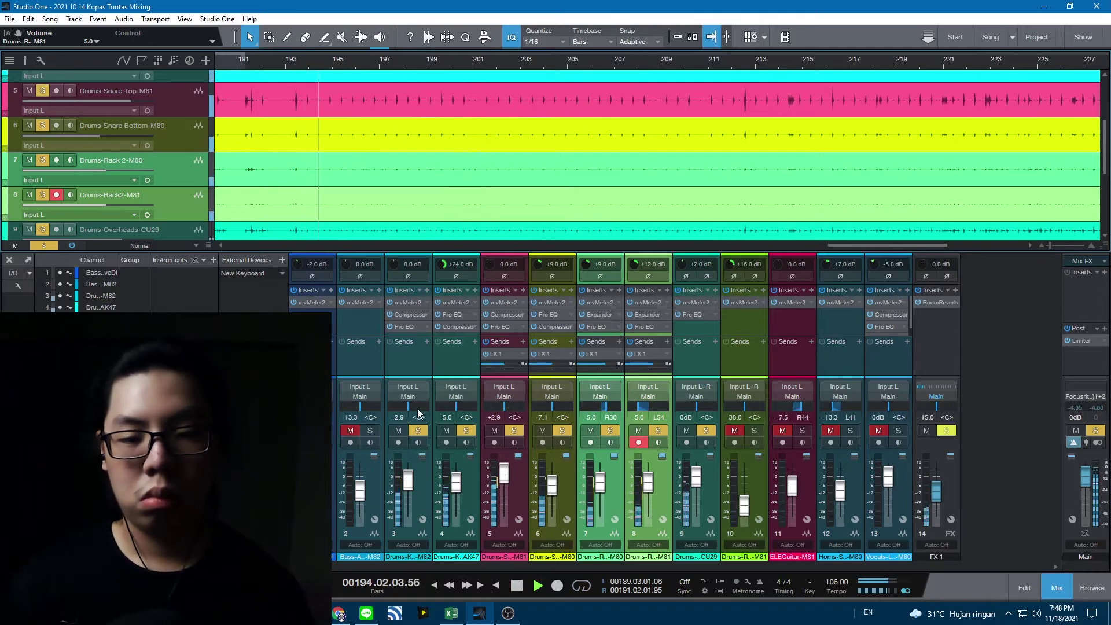
- Lower the Drums-Snare Top-M81 fader to +2.5 dB during playback, and stop playback
click(517, 483)
scroll(509, 473, down, 4)
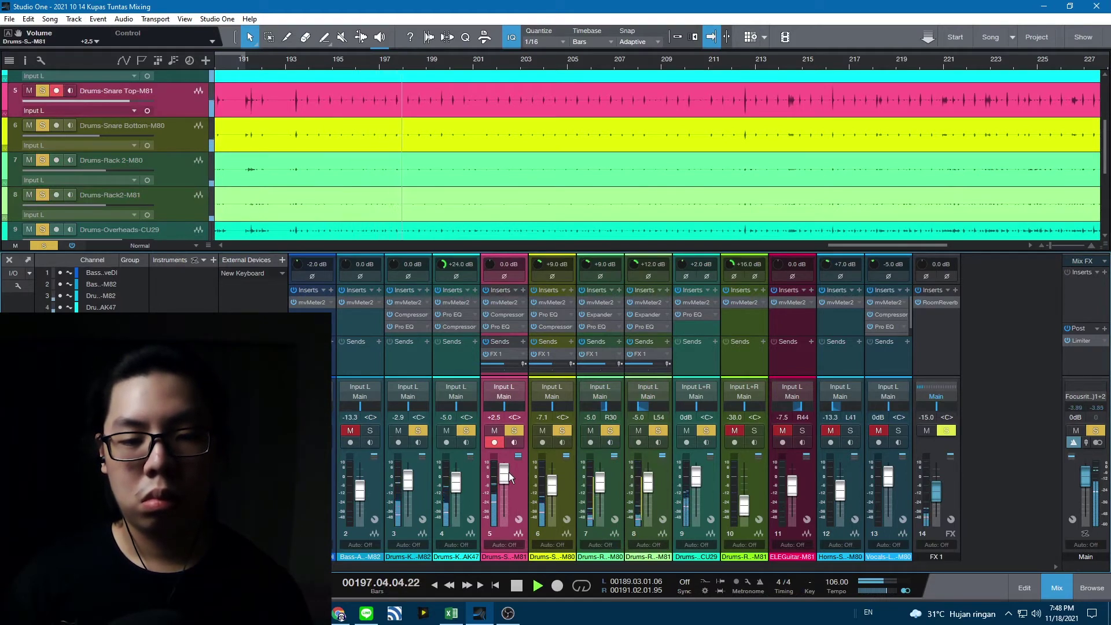
key(space)
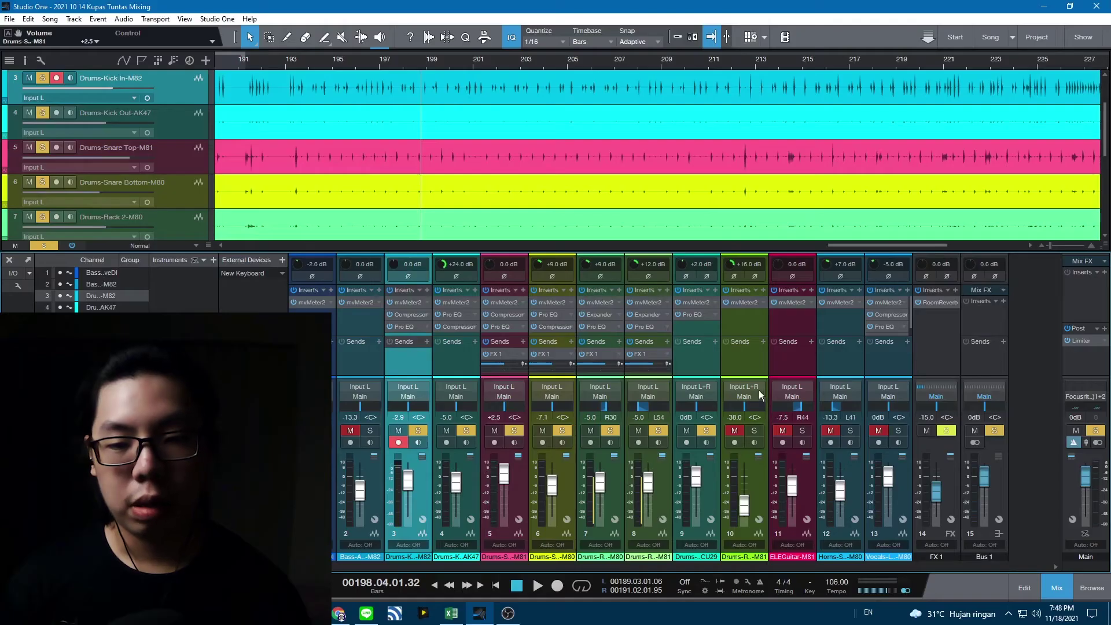
- Route the kick, snare, rack tom and overhead channels to a bus named Drum Bus and audition it briefly
click(964, 547)
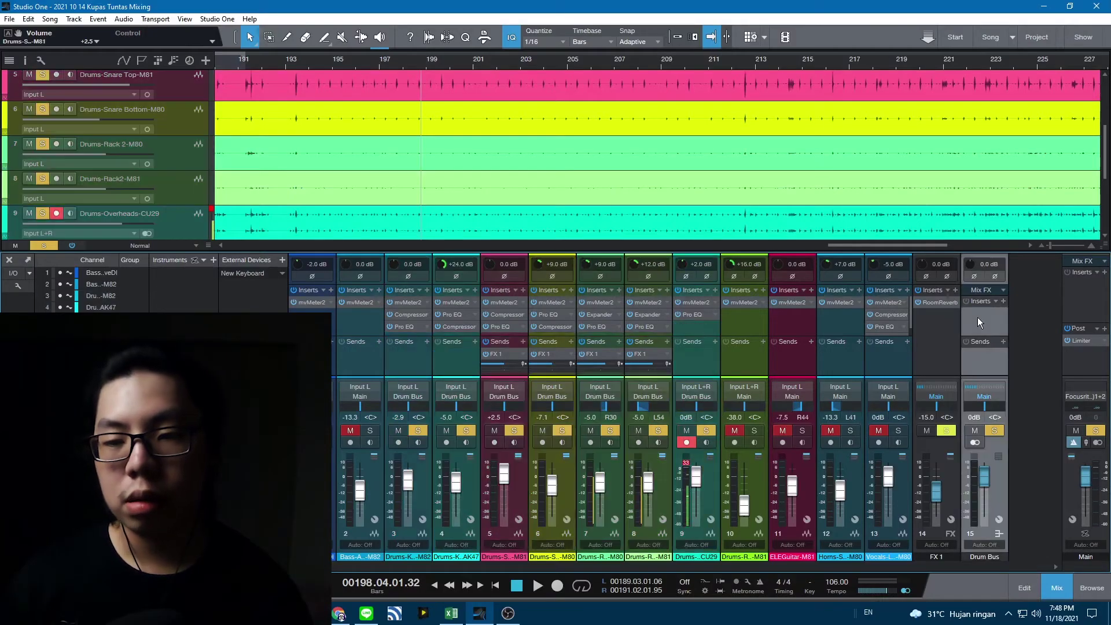
key(space)
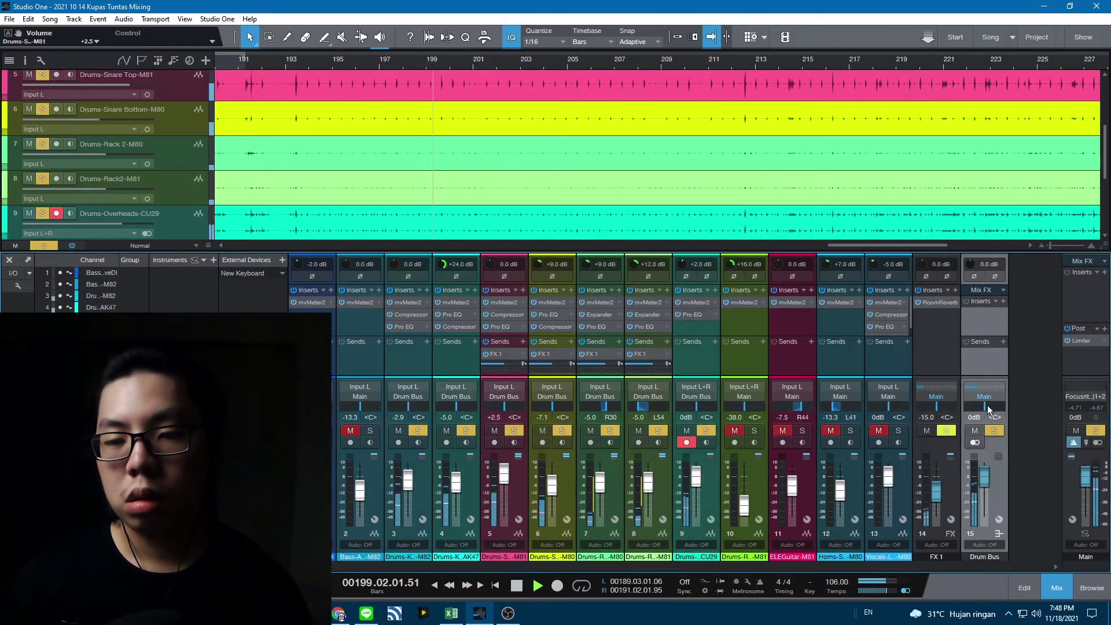
key(space)
- Insert the Compressor from the Dynamics effects on the Drum Bus channel and resume playback
click(1004, 302)
click(938, 113)
click(937, 100)
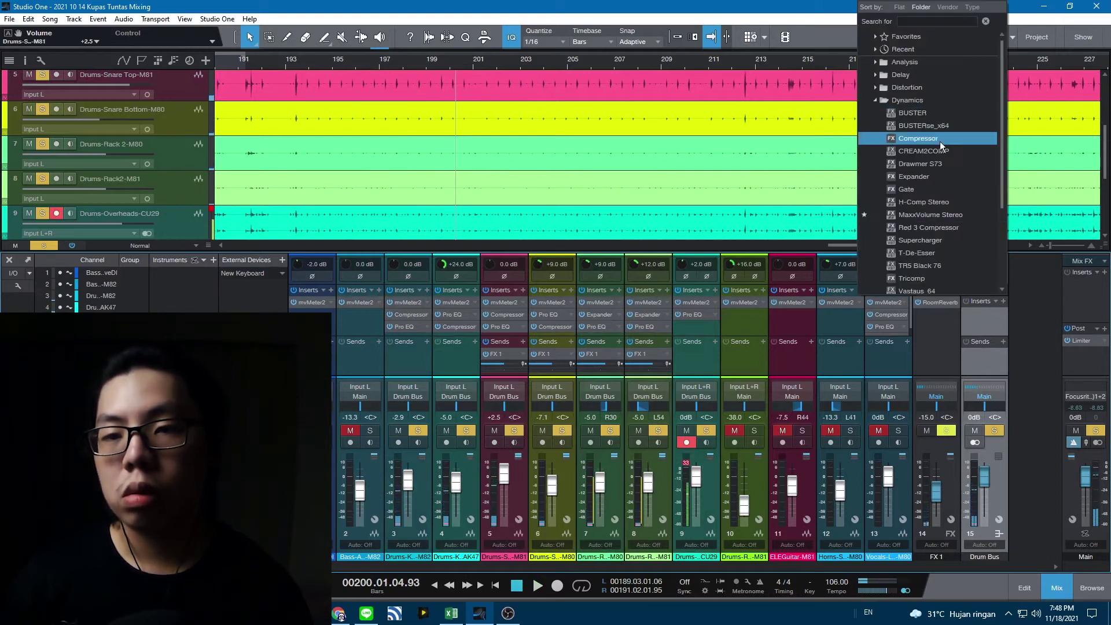
double_click(939, 141)
key(space)
drag(719, 172, 735, 182)
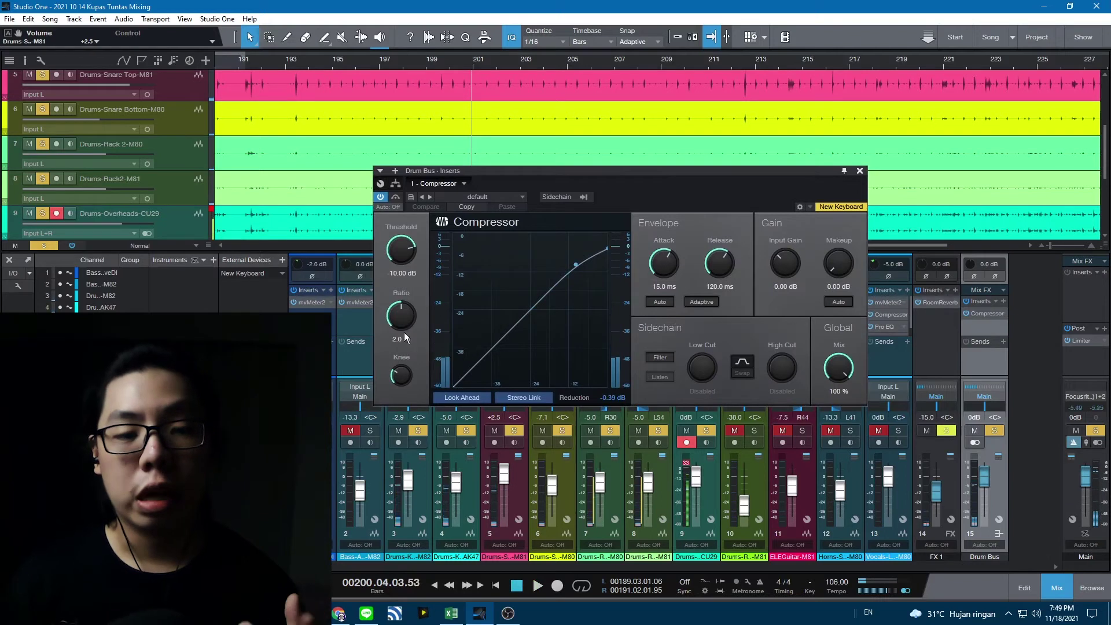
- Lower the Drum Bus compressor's threshold to -20.64 dB, auditioning the drums in playback
click(401, 375)
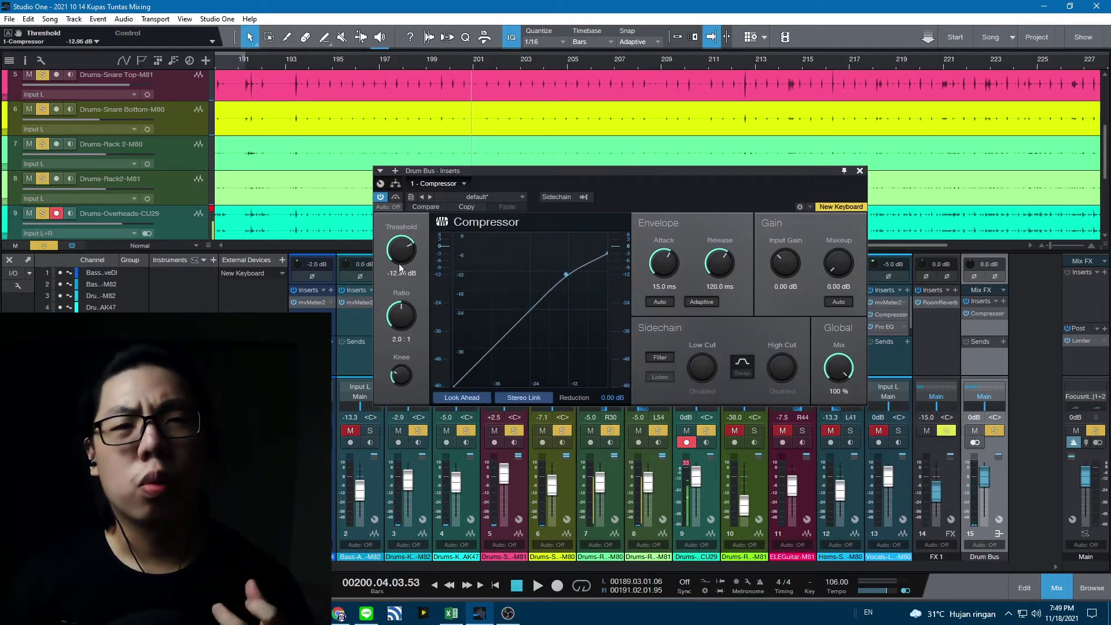
scroll(399, 268, down, 2)
key(space)
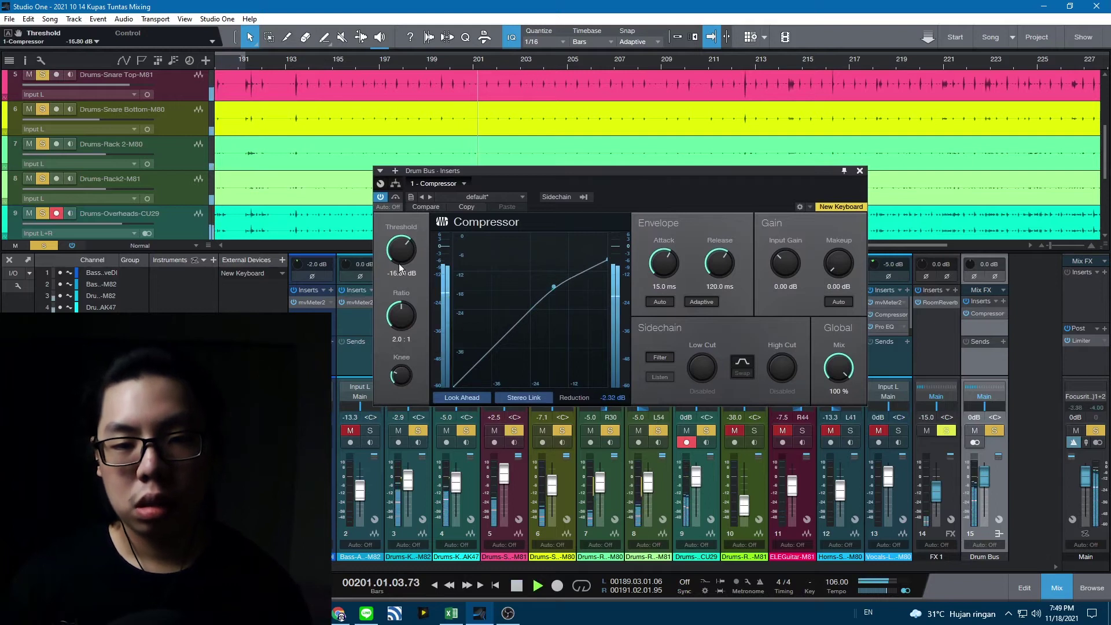
scroll(399, 268, down, 3)
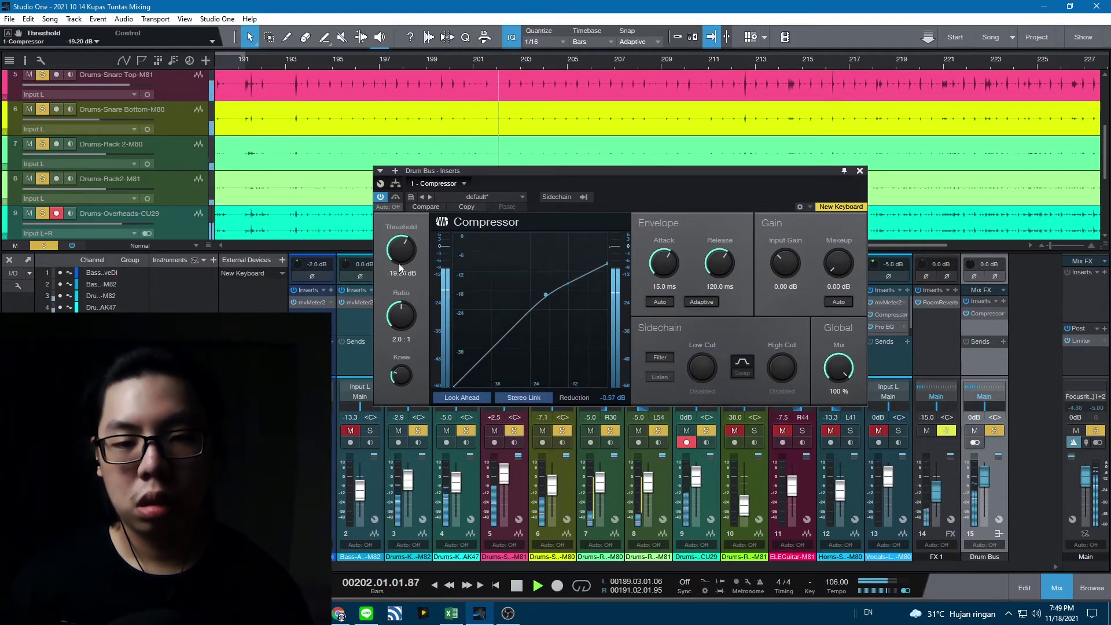
scroll(400, 268, down, 2)
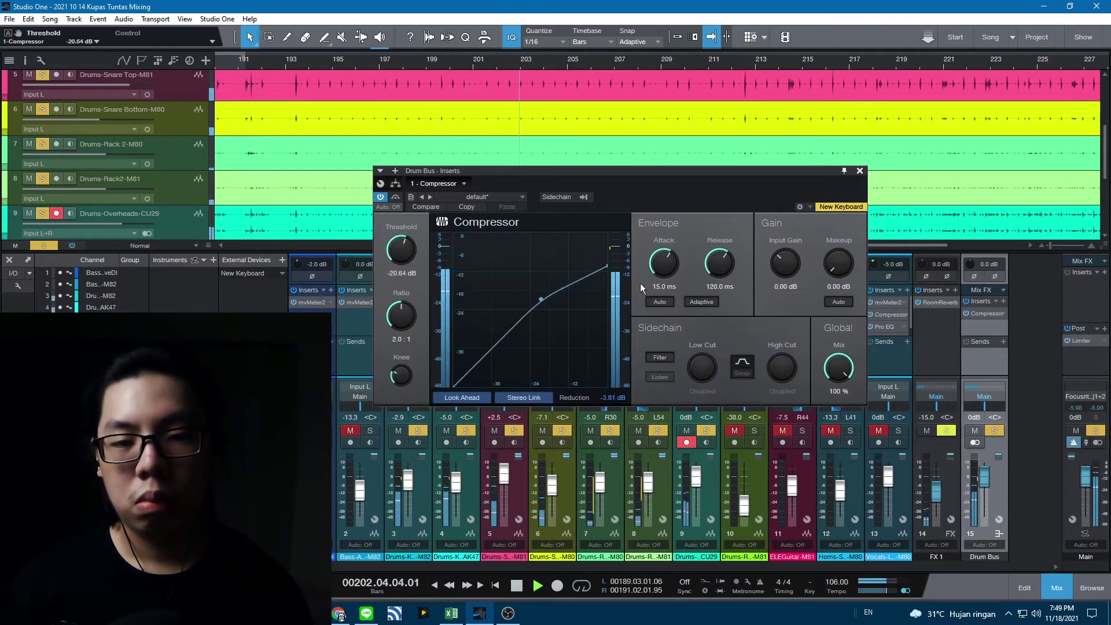
- Raise the compressor's makeup gain, let auto gain set it to 2.05 dB, and switch auto gain off again
scroll(830, 272, up, 2)
scroll(827, 268, up, 1)
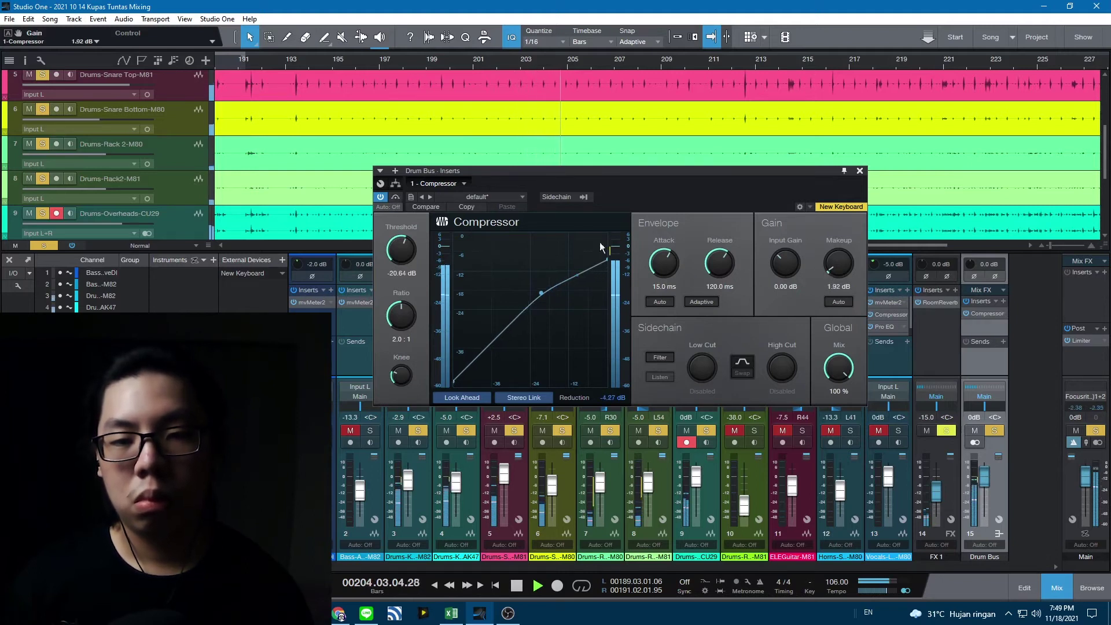
click(835, 302)
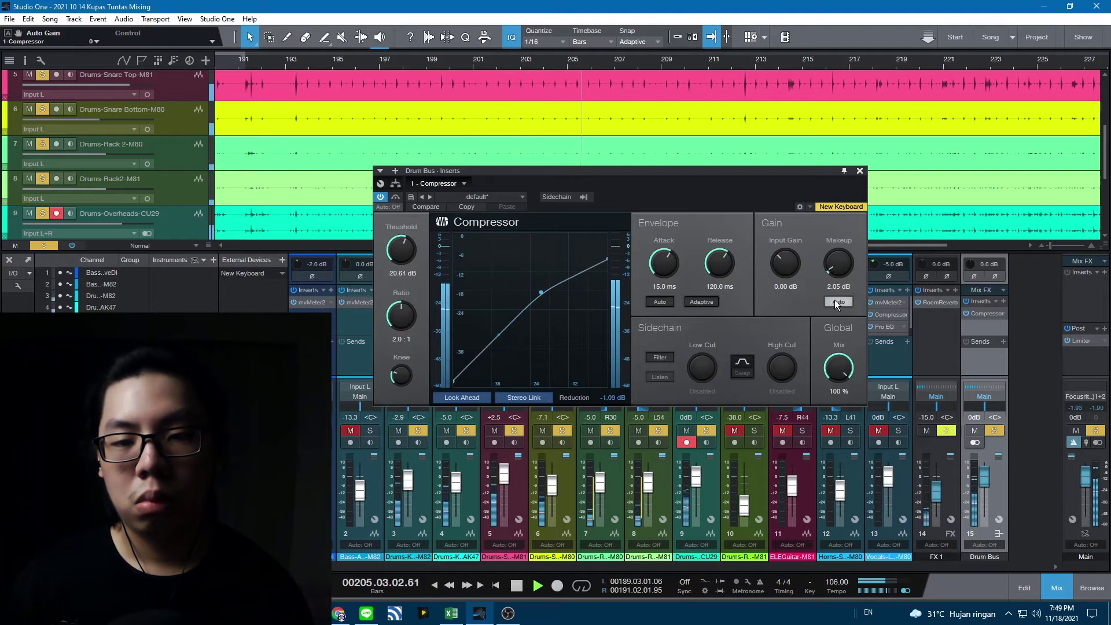
click(835, 300)
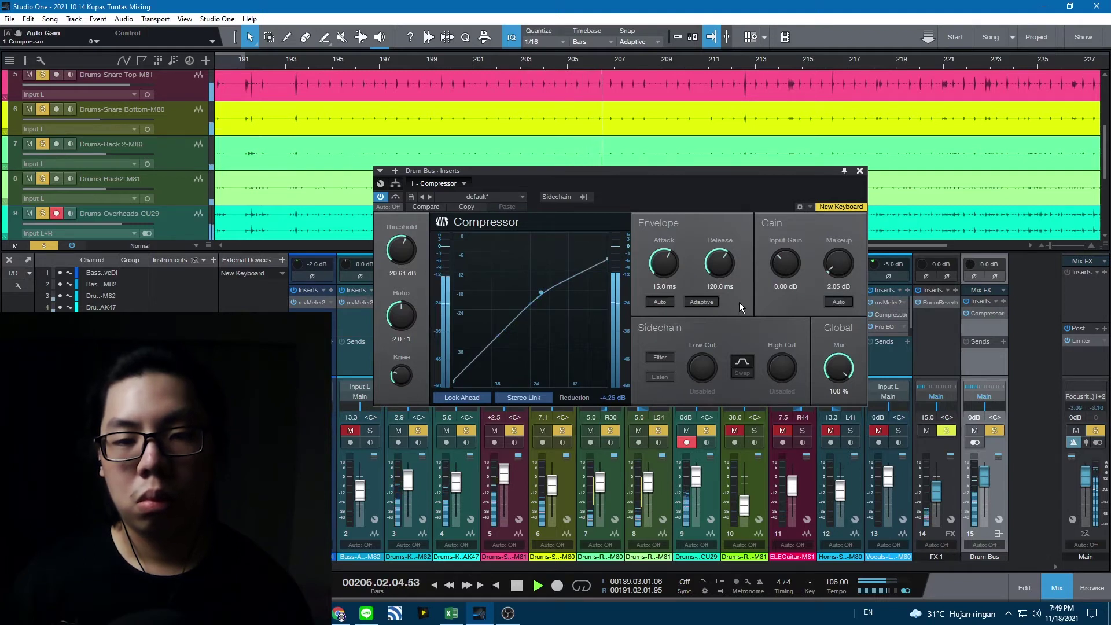
- Set the compressor's attack to 21.9 ms, threshold to -21.12 dB and makeup gain to 2.13 dB, and stop playback
scroll(666, 271, up, 3)
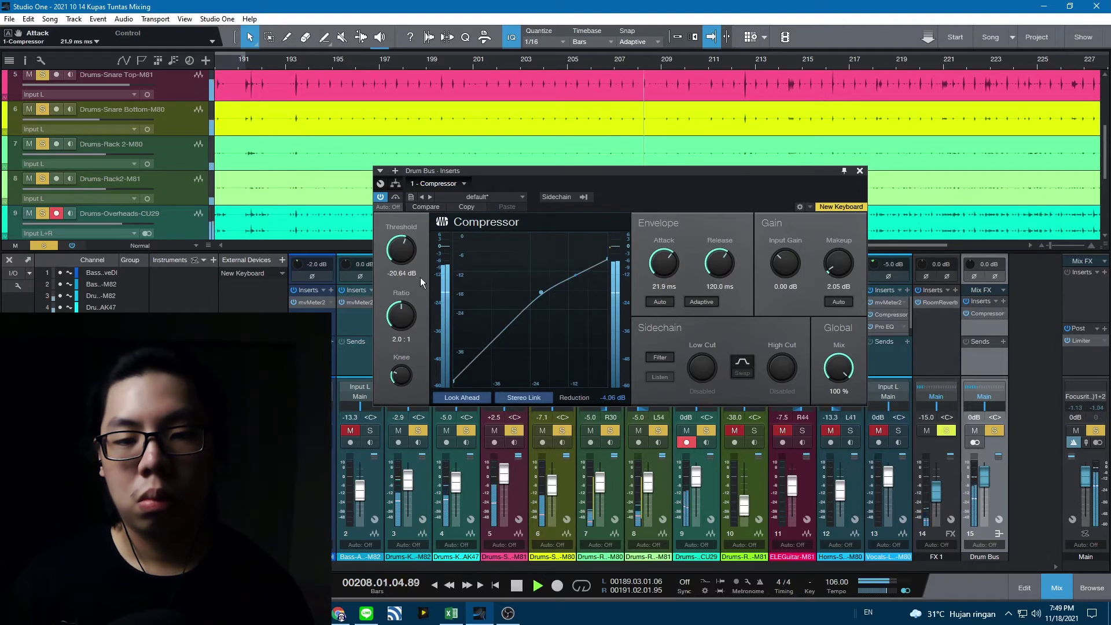
scroll(407, 259, down, 2)
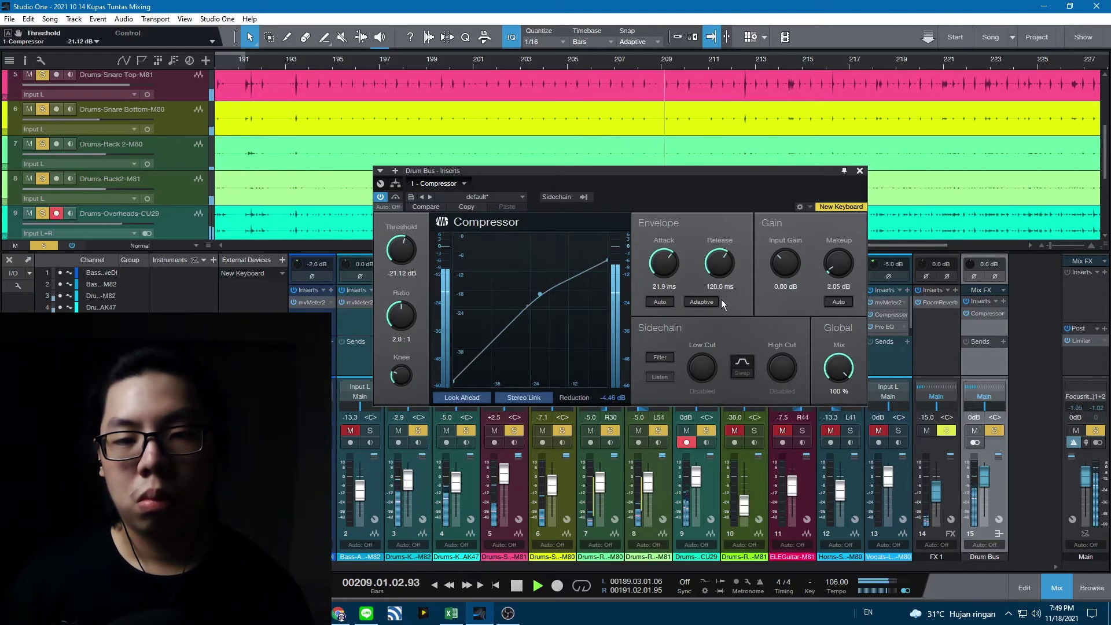
scroll(831, 271, up, 1)
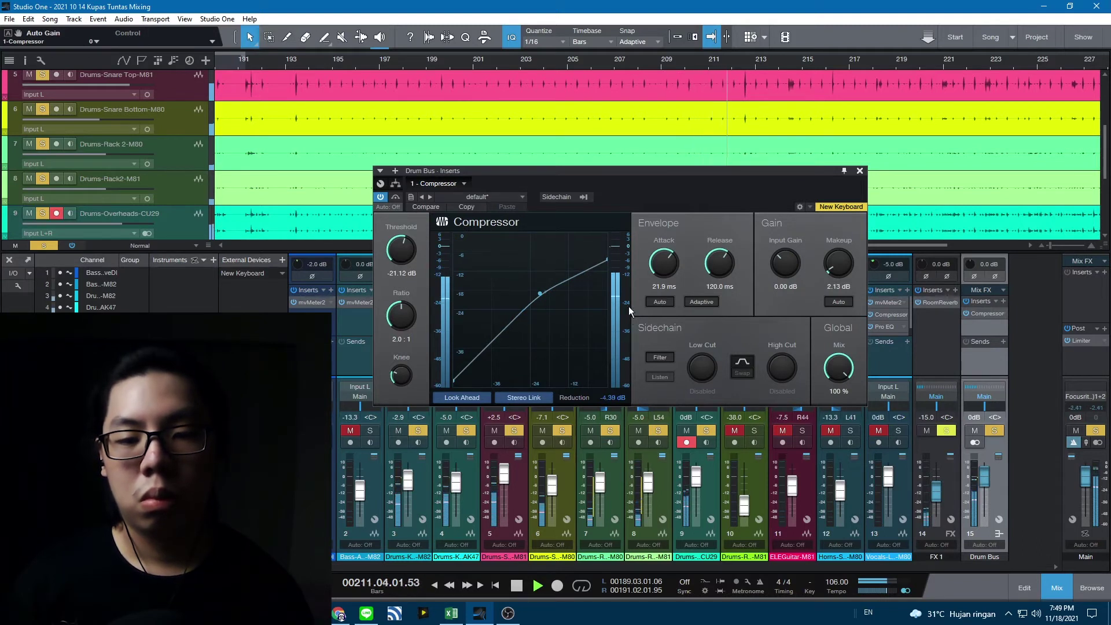
key(space)
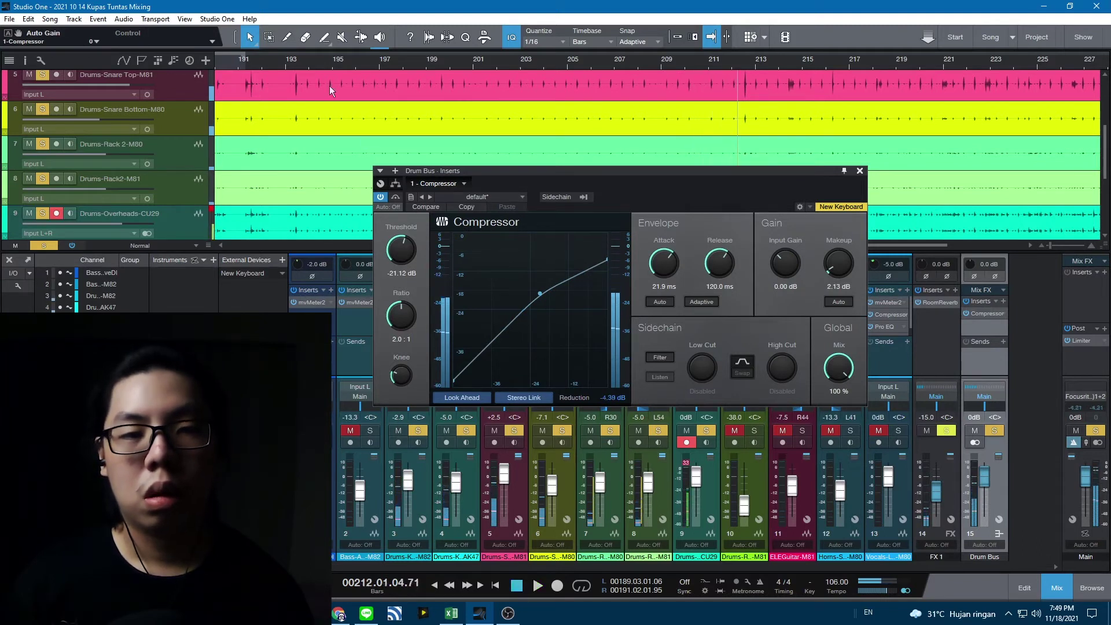
- Play from bar 193 and compare the drum bus with the compressor bypassed and active
click(294, 64)
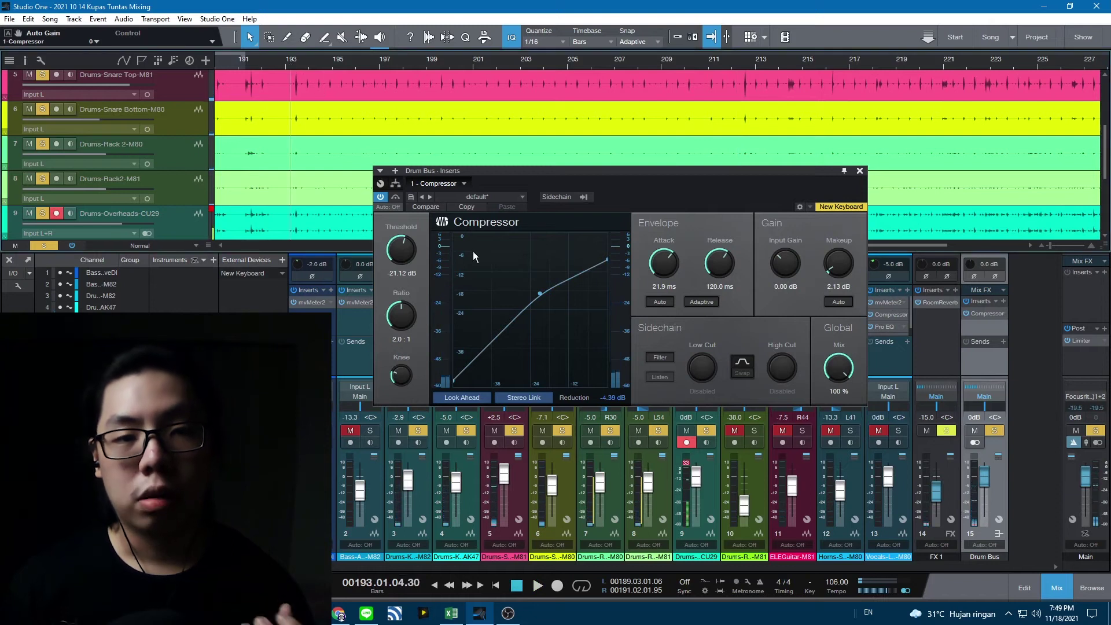
key(space)
click(396, 198)
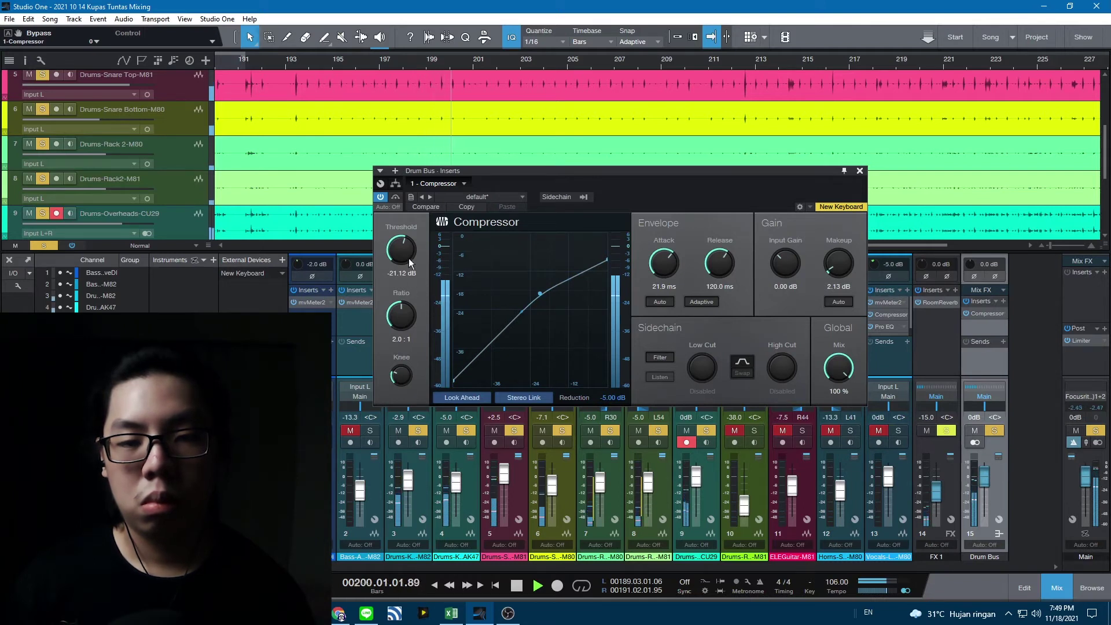
click(396, 198)
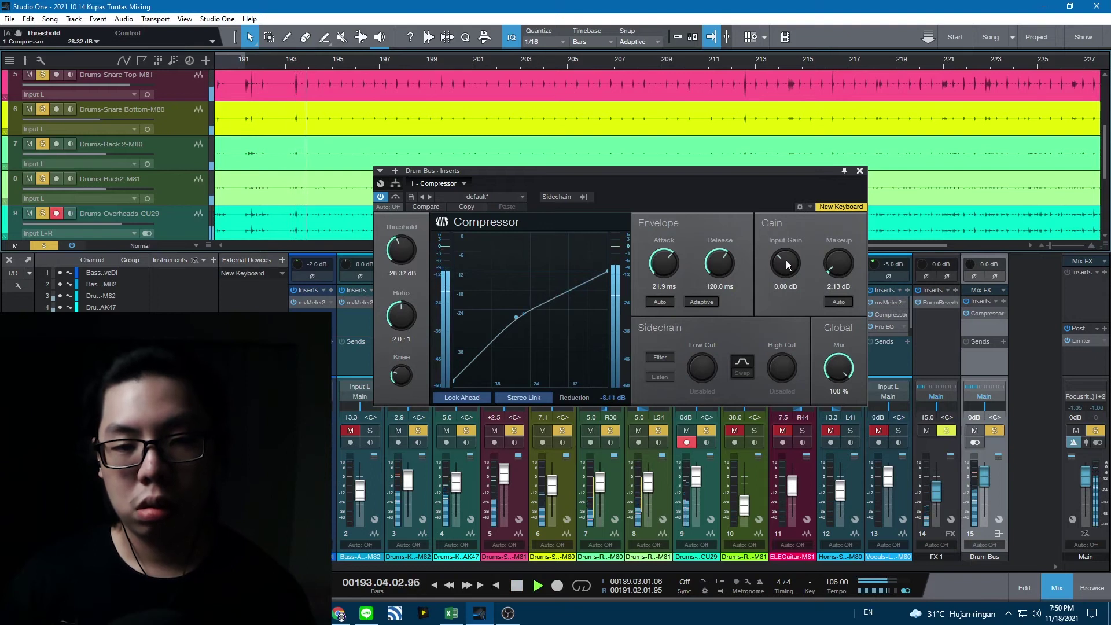
- Lower the compressor's threshold to -30.24 dB and use auto gain briefly to bring the makeup to 3.40 dB
click(839, 301)
click(839, 301)
drag(487, 266, 487, 274)
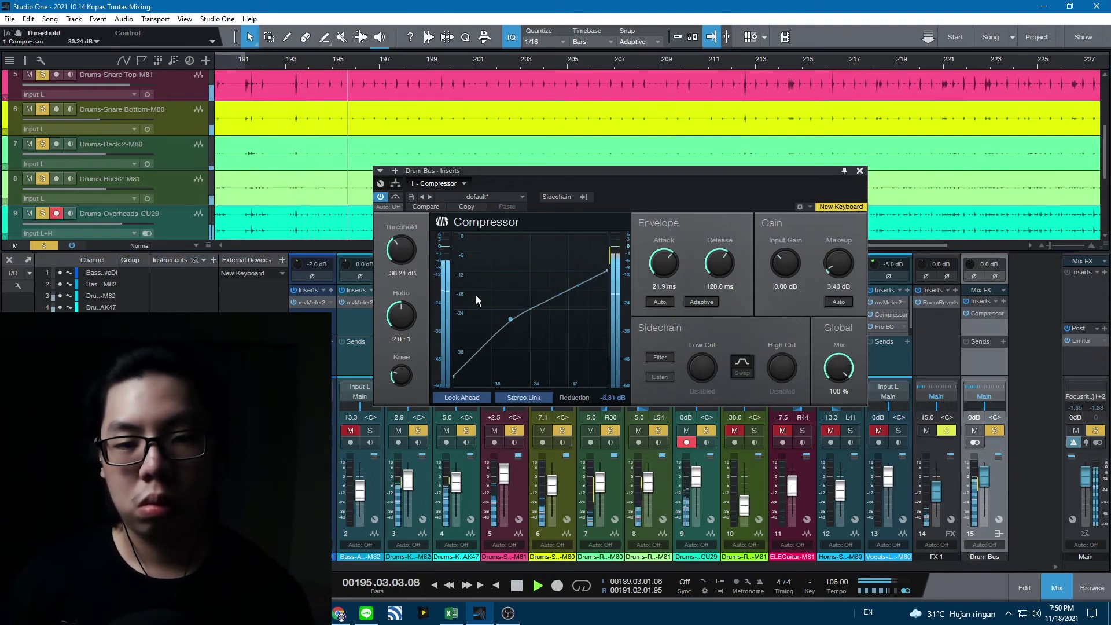
- Set the compressor's ratio to 3.1:1 and attack to 36.1 ms, using auto gain briefly to bring the makeup to 5.36 dB
drag(400, 315, 398, 299)
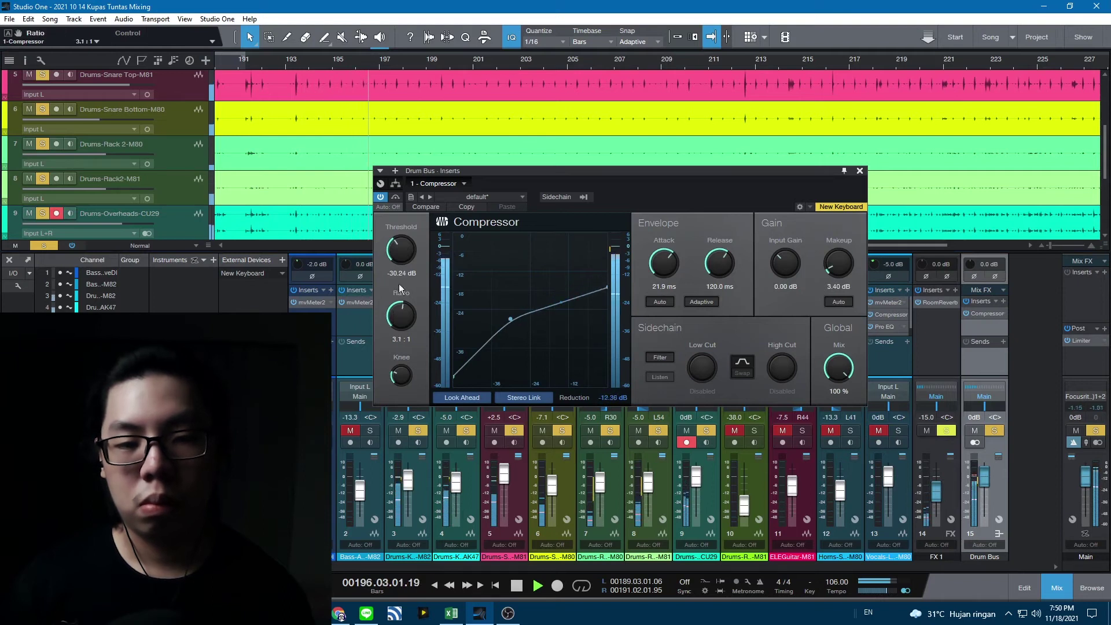
click(838, 301)
click(837, 302)
drag(655, 273, 661, 269)
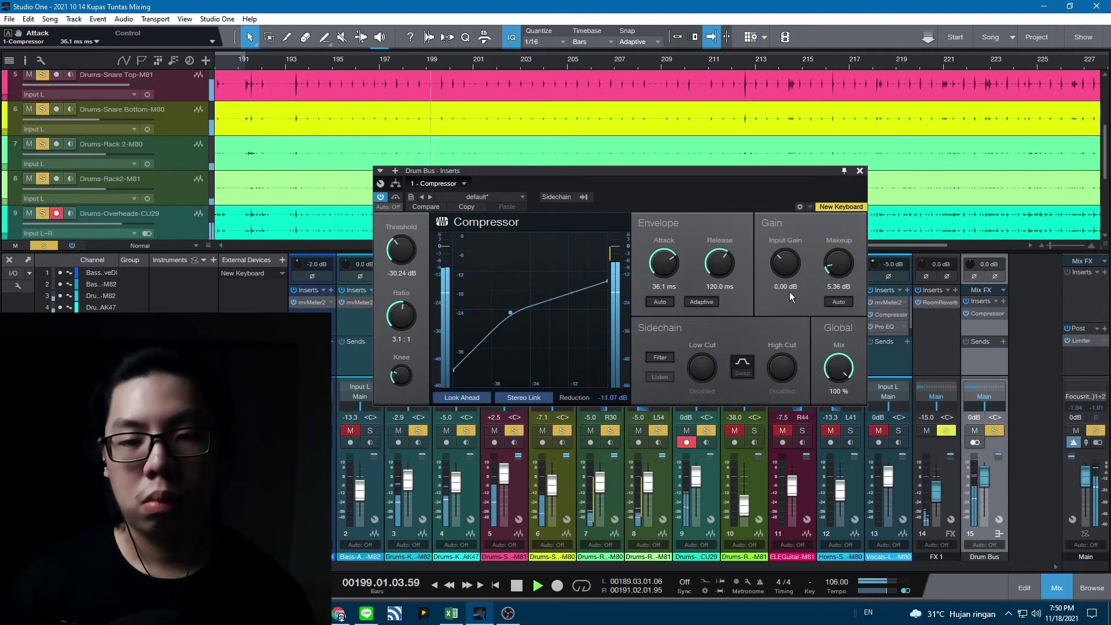
click(840, 301)
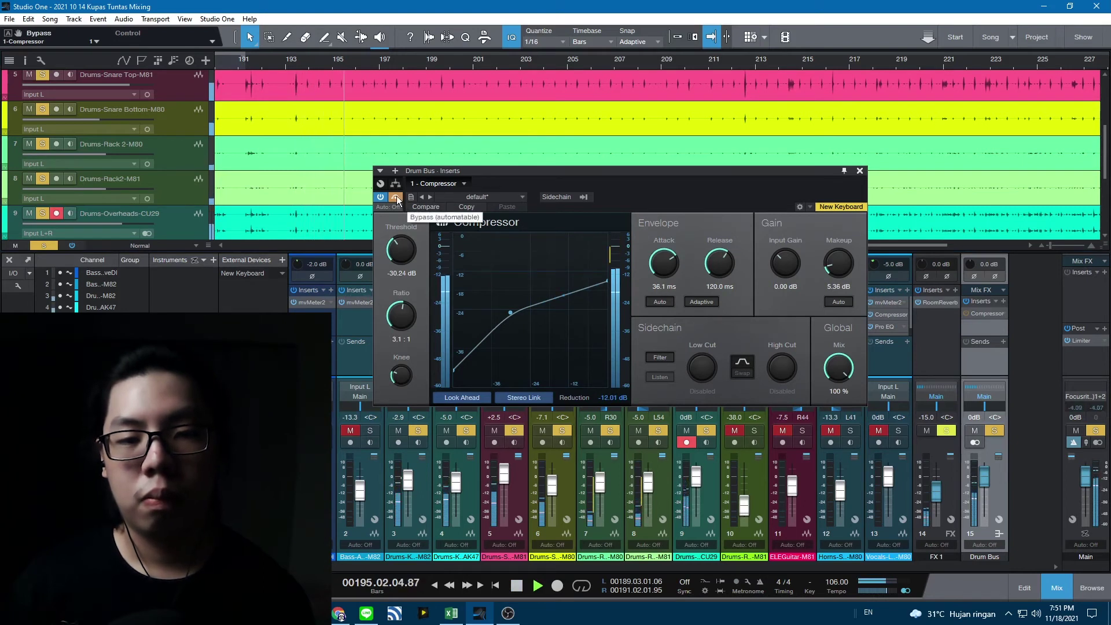
- Take the compressor out of bypass and set makeup gain to 6.72 dB, attack to 20.2 ms and release to 95.6 ms
click(396, 198)
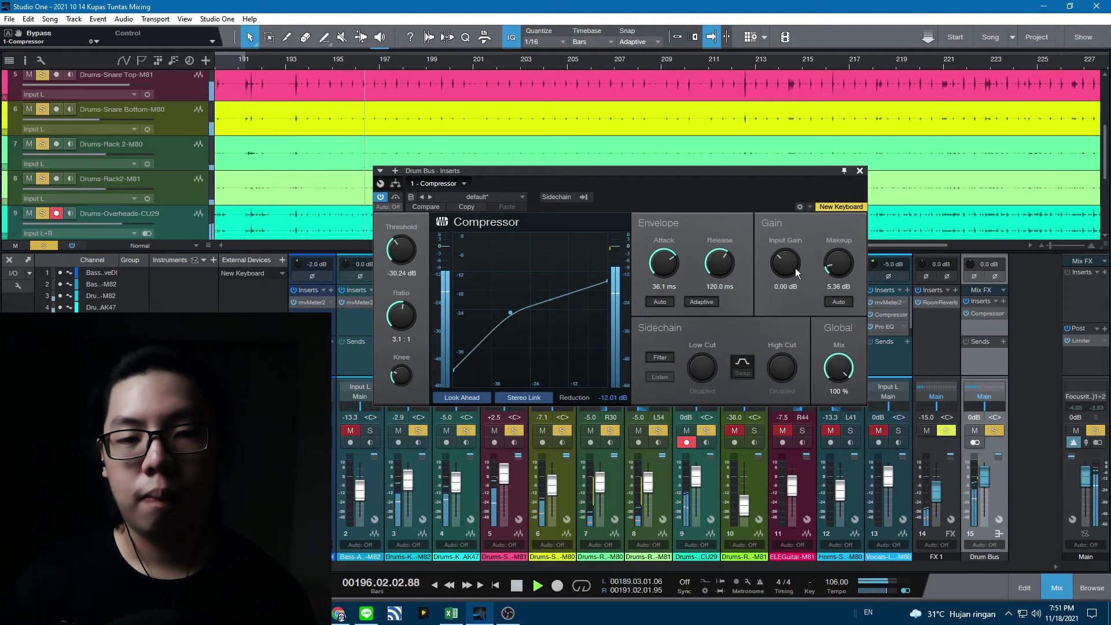
scroll(848, 271, up, 3)
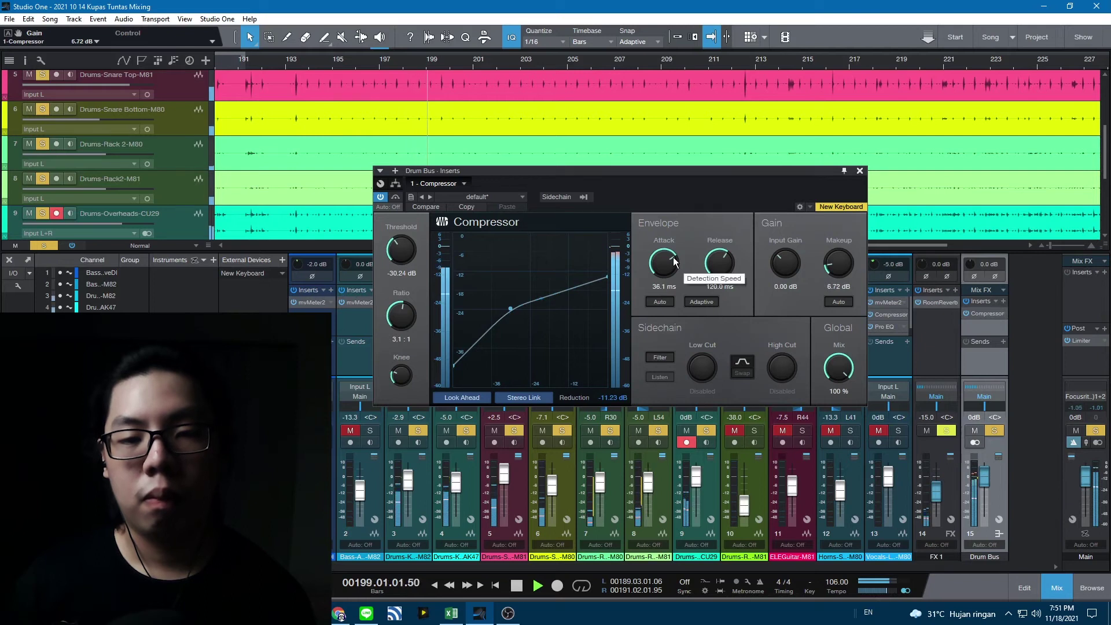
scroll(675, 261, down, 3)
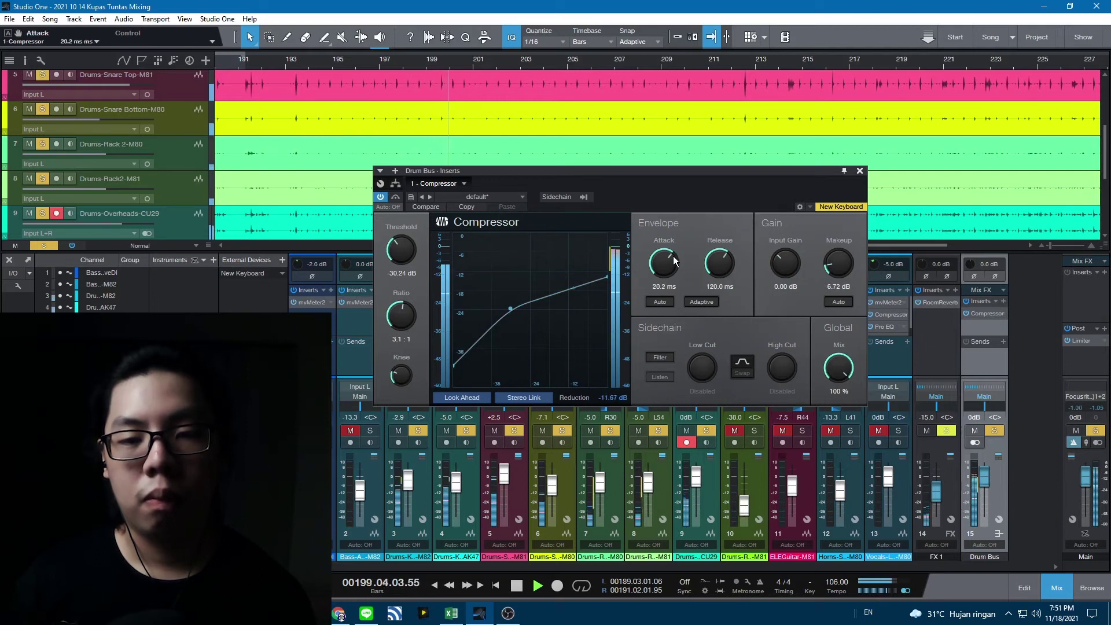
scroll(717, 263, down, 2)
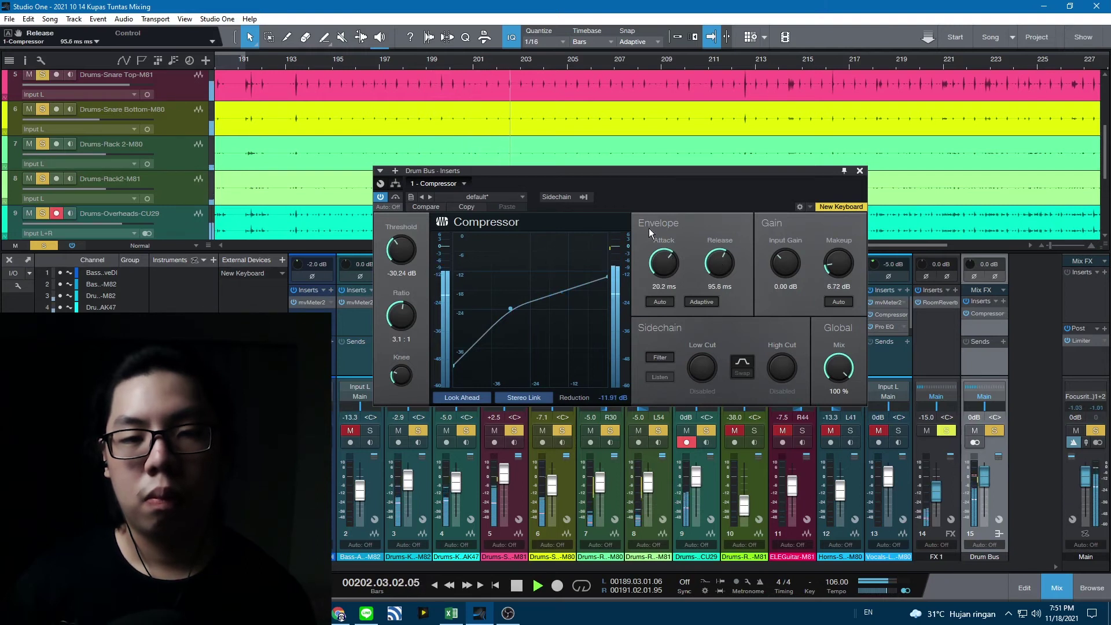
- Stop playback, raise the compressor's threshold to -25.44 dB, and resume playback
key(space)
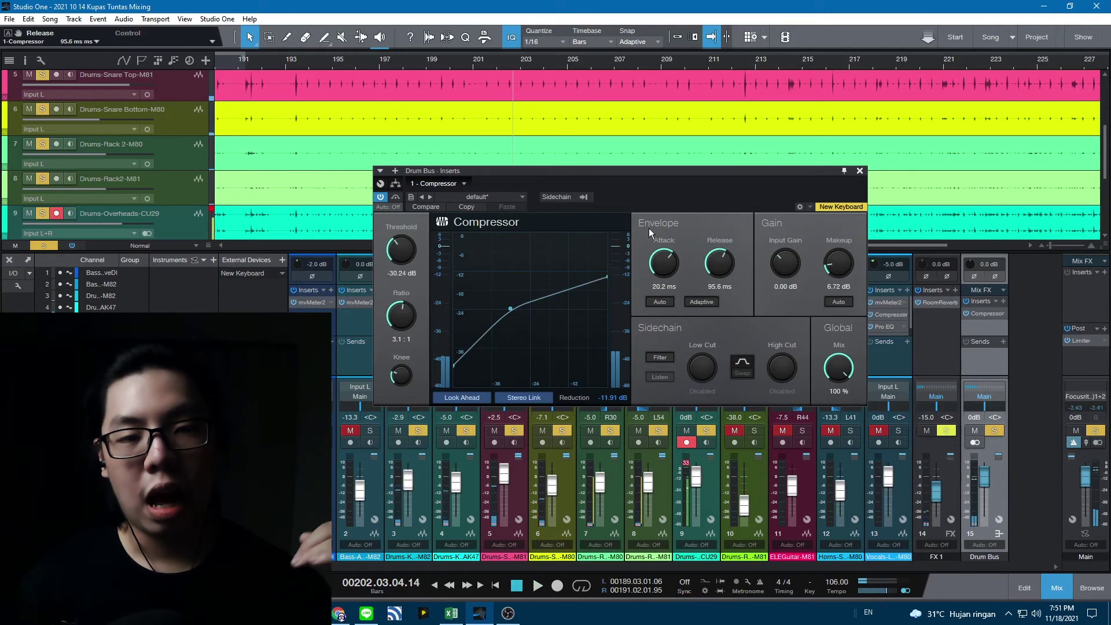
drag(410, 251, 525, 264)
key(space)
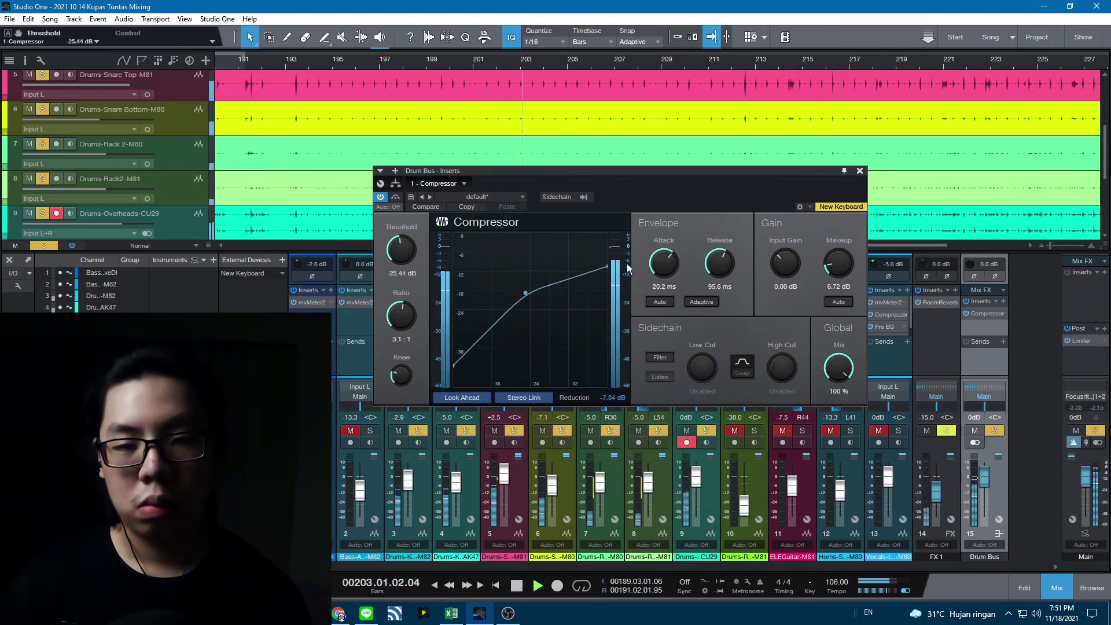
- Pause playback, shift the compressor window up to uncover the mixer channels' volume values, and resume playback
key(space)
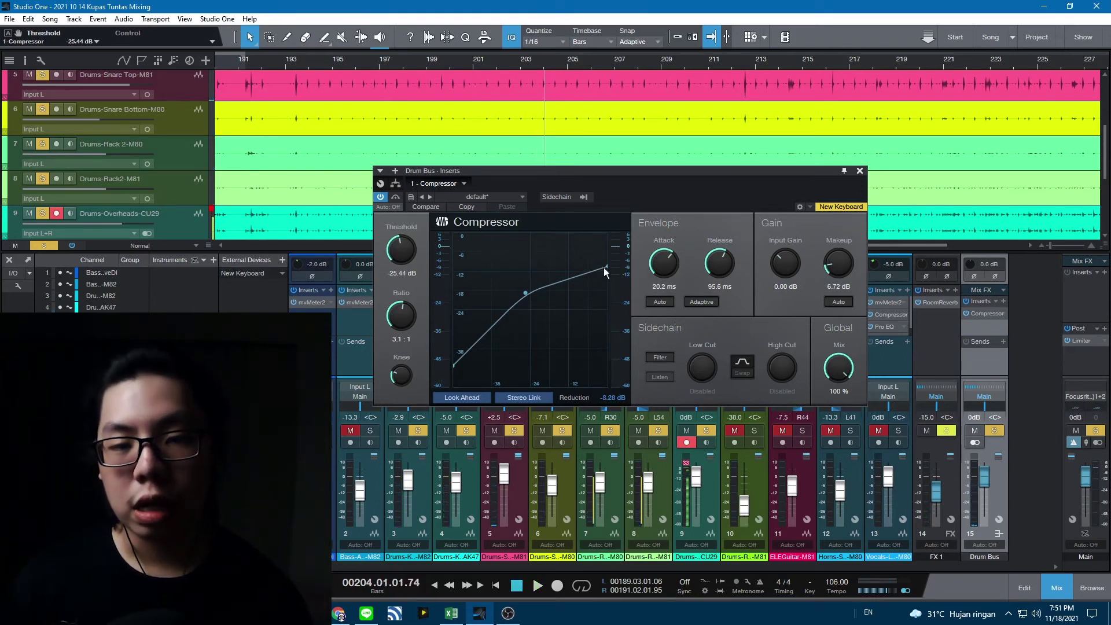
drag(640, 205, 650, 179)
key(space)
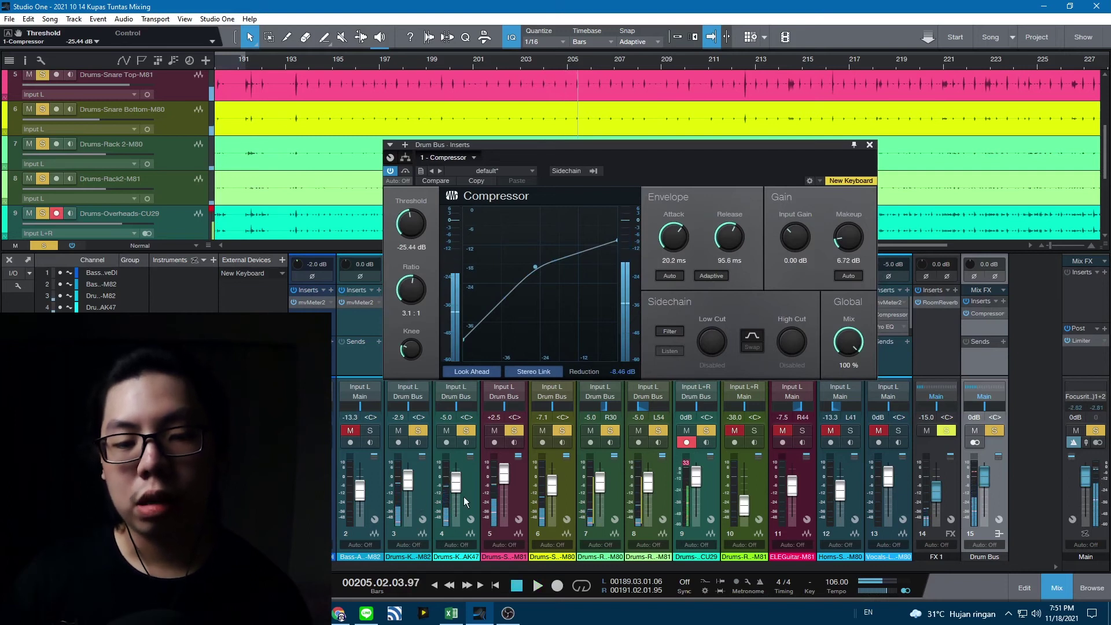
- Lower Drums-Kick In to -3.3 dB and Drums-Kick Out to -7.1 dB, and reopen the Drum Bus compressor
key(Up)
key(Up)
key(Up)
key(Up)
key(Up)
key(Up)
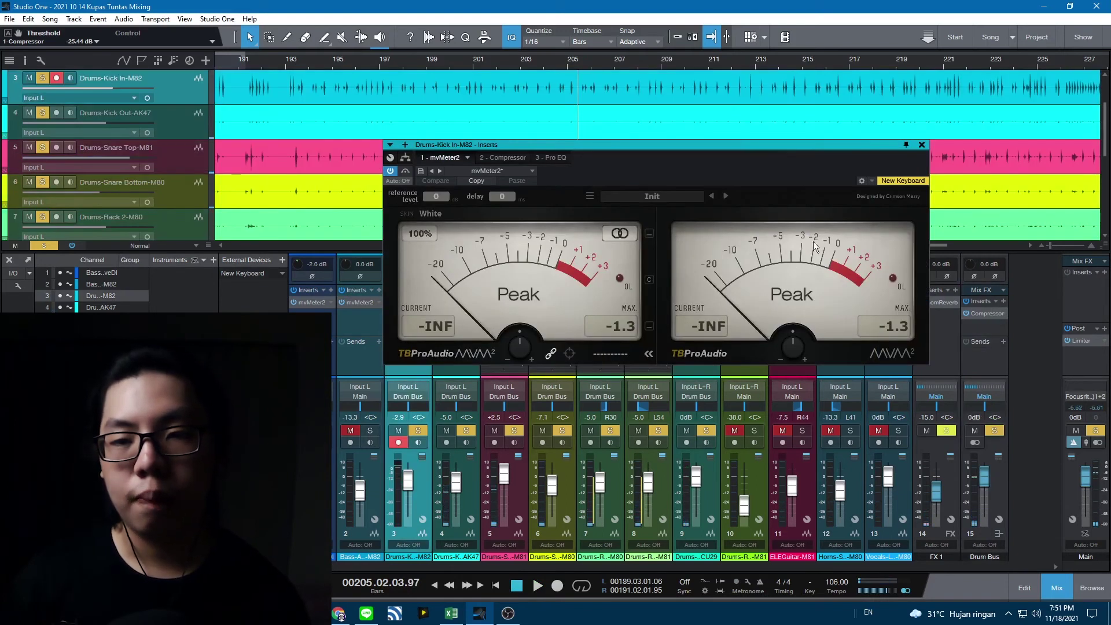
click(984, 312)
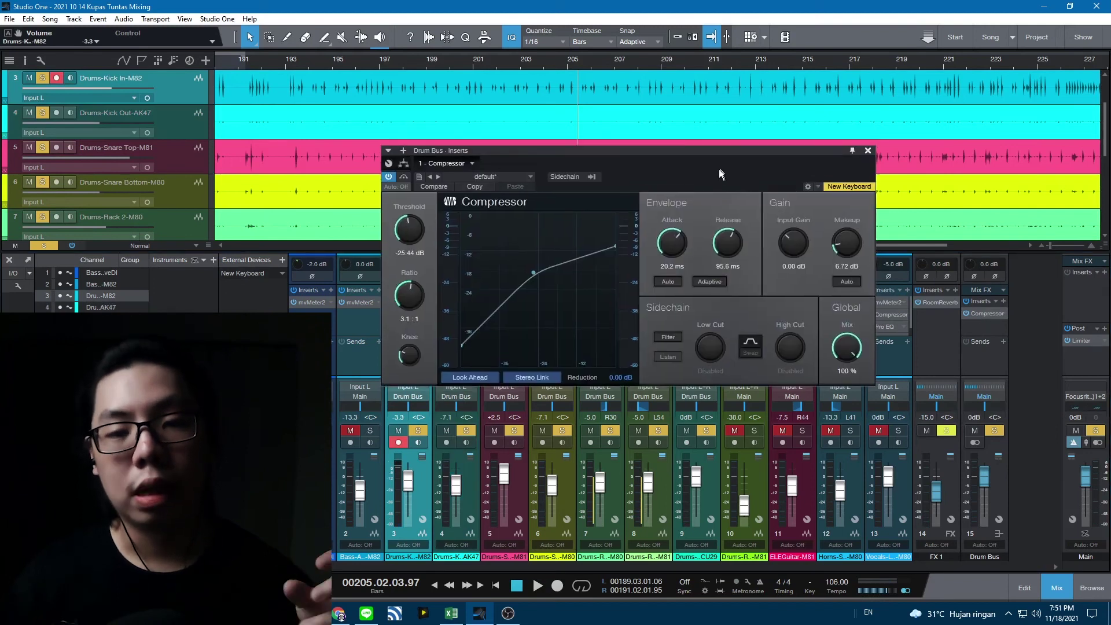
- Reposition the compressor window, resume playback, and set the compressor's makeup gain to 4.22 dB
drag(706, 169, 700, 186)
key(space)
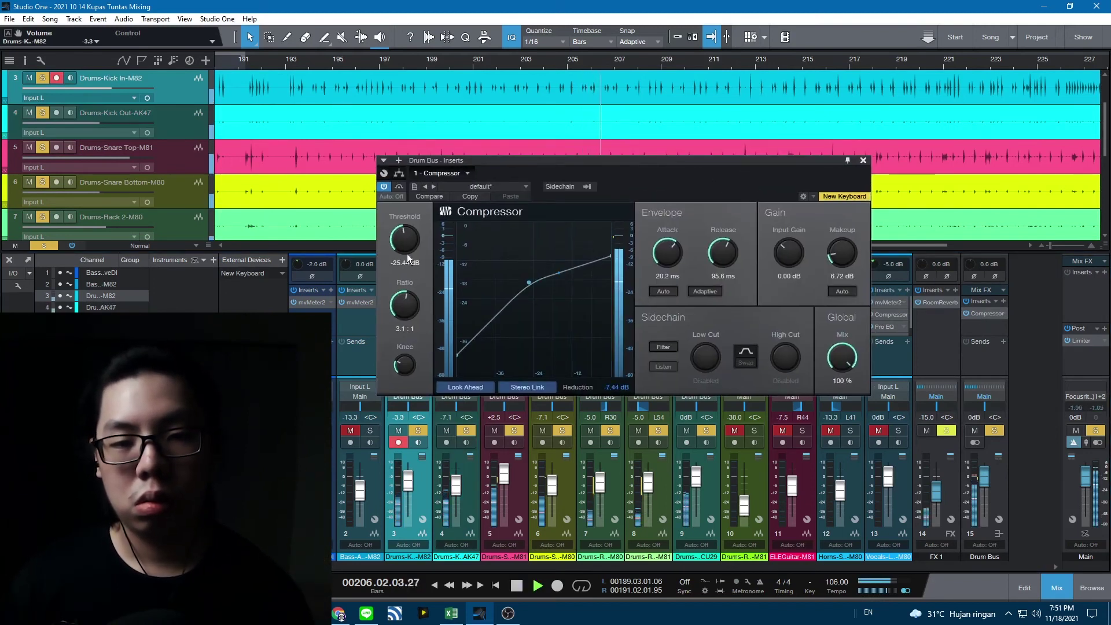
click(835, 288)
- Compare the drum sound with the bus compressor bypassed and active, stopping and resuming playback as needed
click(400, 186)
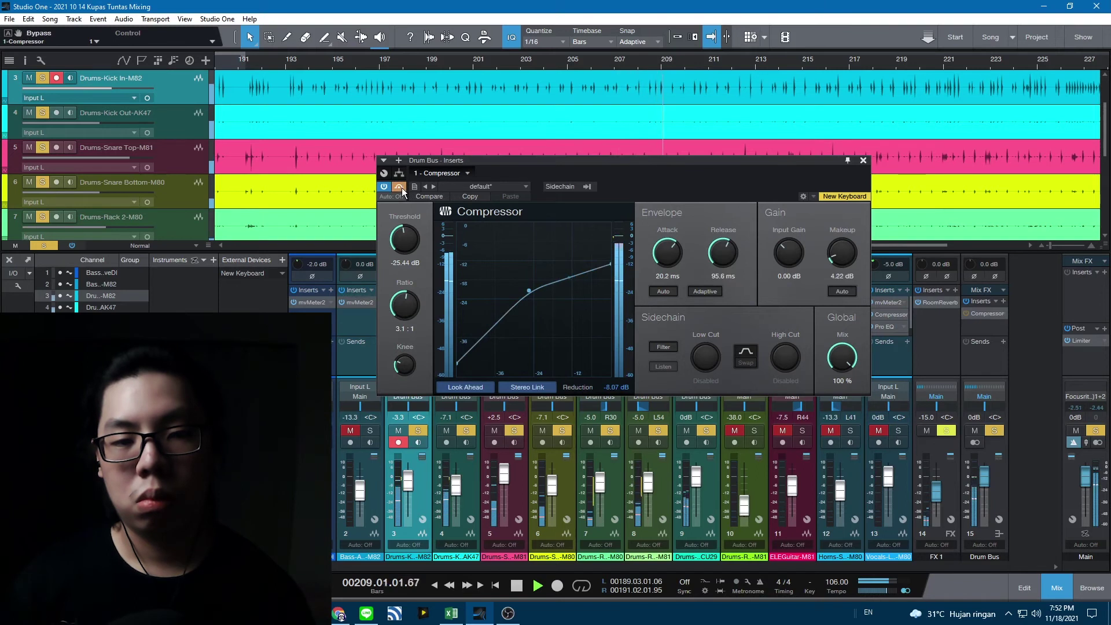
key(space)
click(399, 187)
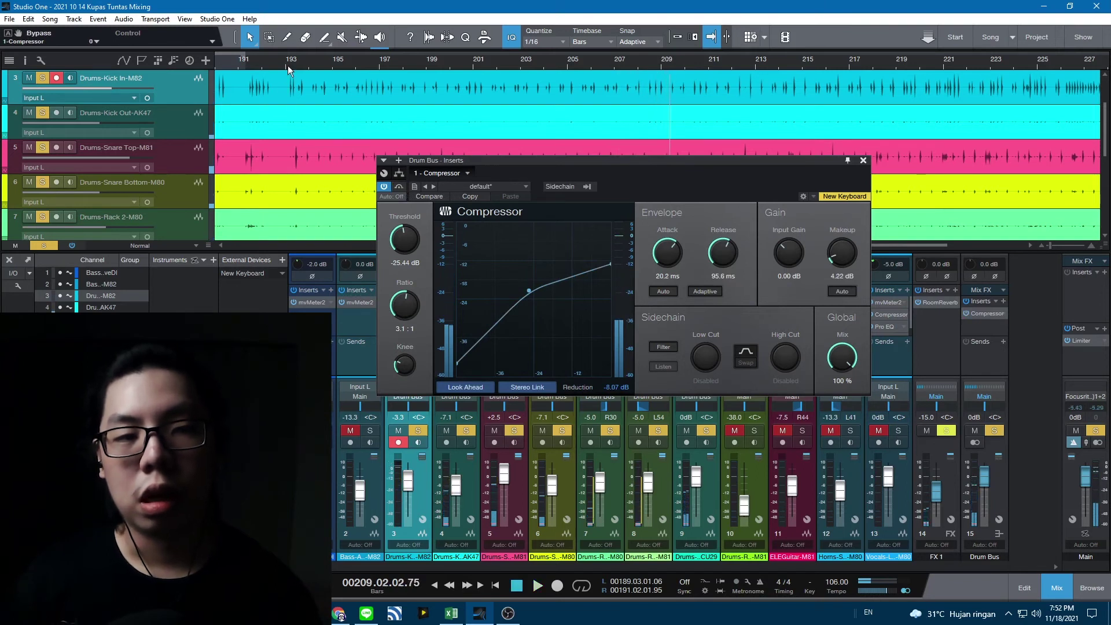
click(399, 187)
key(space)
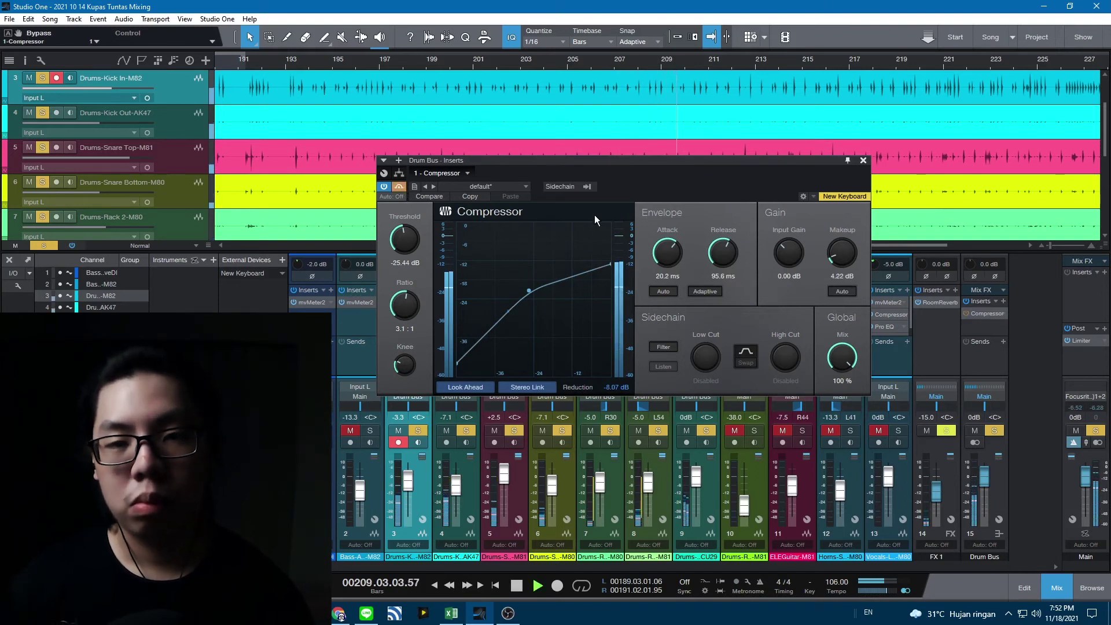
click(398, 187)
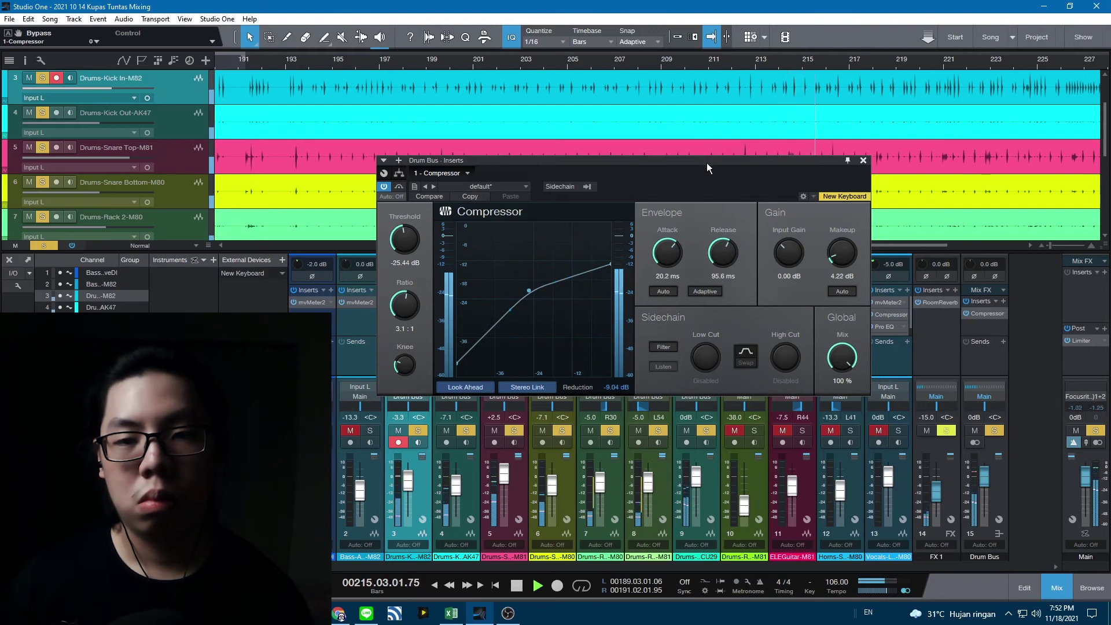
- Move the compressor window clear of the timeline ruler and relocate playback to around bar 215 before stopping
drag(706, 162, 710, 184)
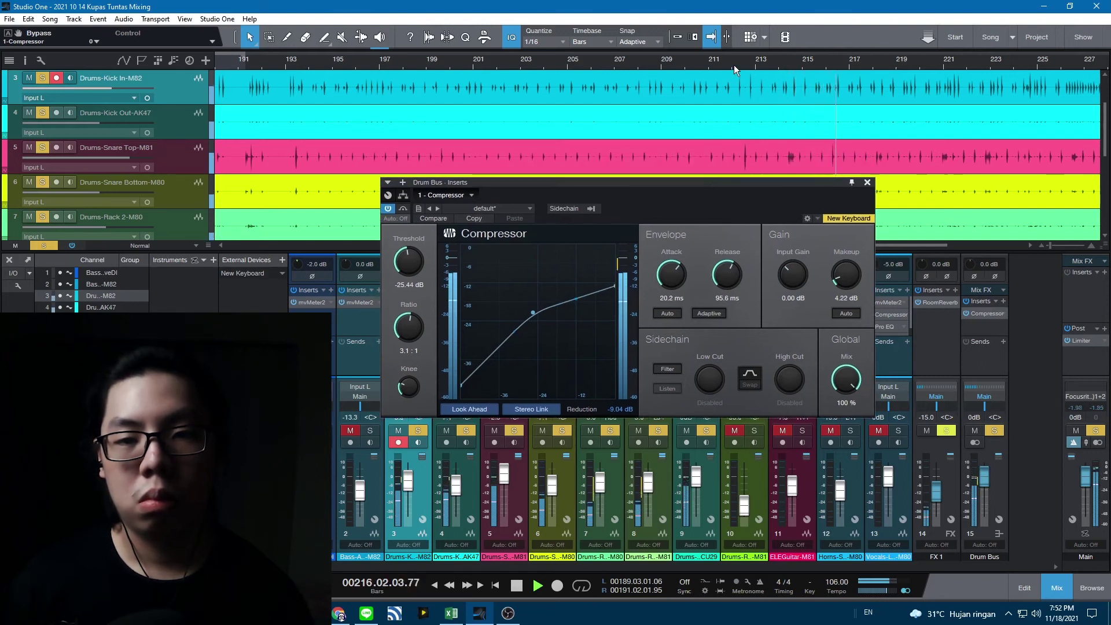
drag(734, 64, 566, 77)
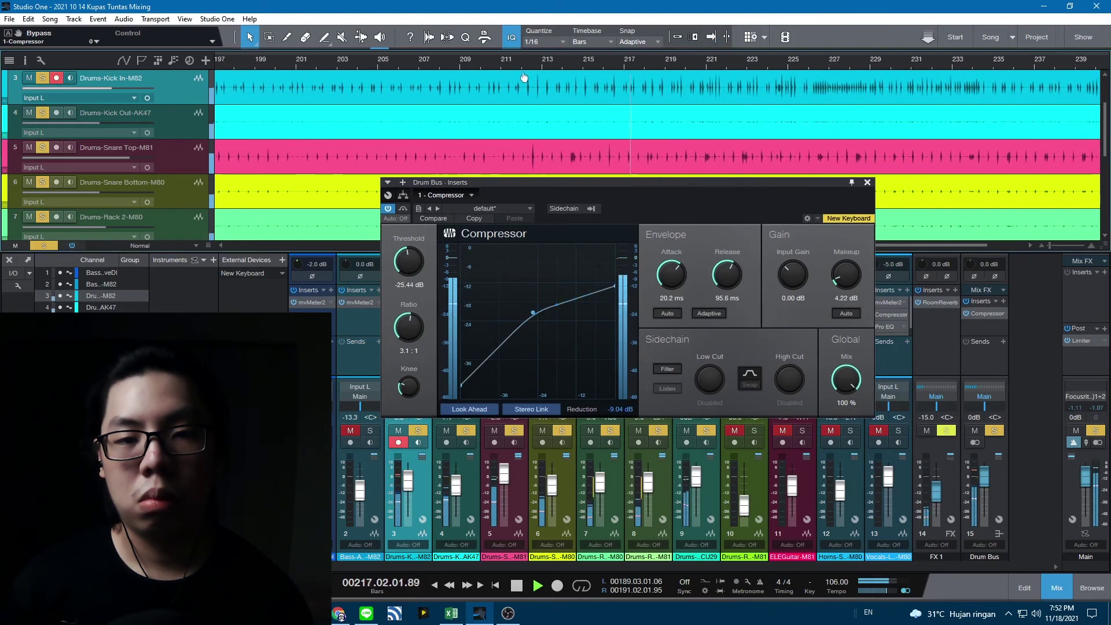
drag(684, 206, 651, 194)
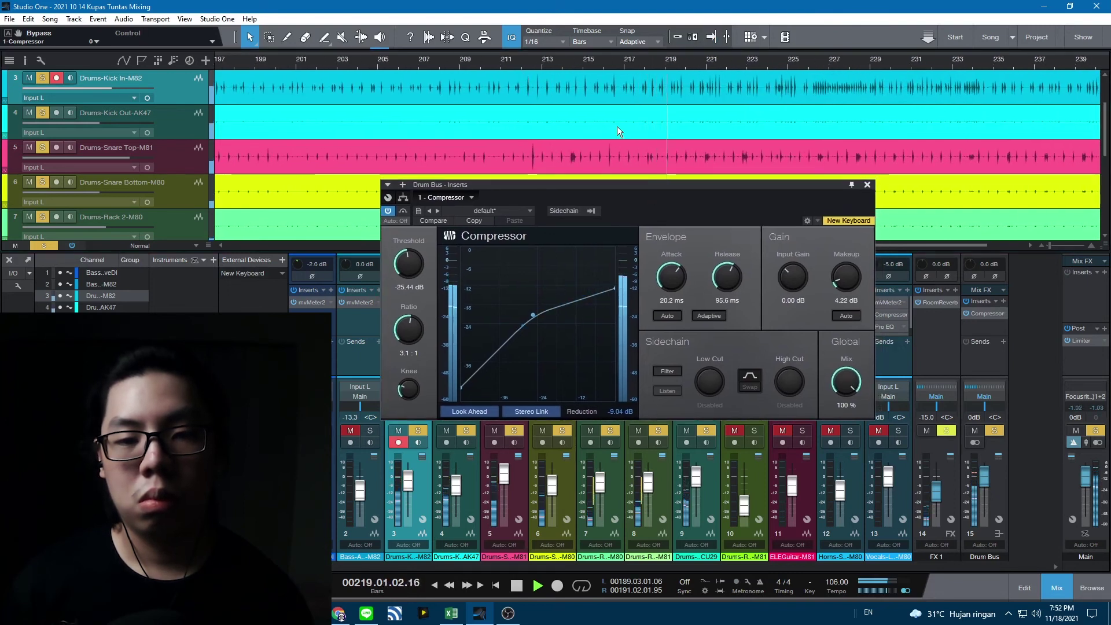
click(591, 66)
key(space)
- Audition from around bar 212 with the compressor bypassed, and reactivate it with threshold -22.08 dB and makeup gain 3.43 dB
click(405, 211)
click(528, 65)
key(space)
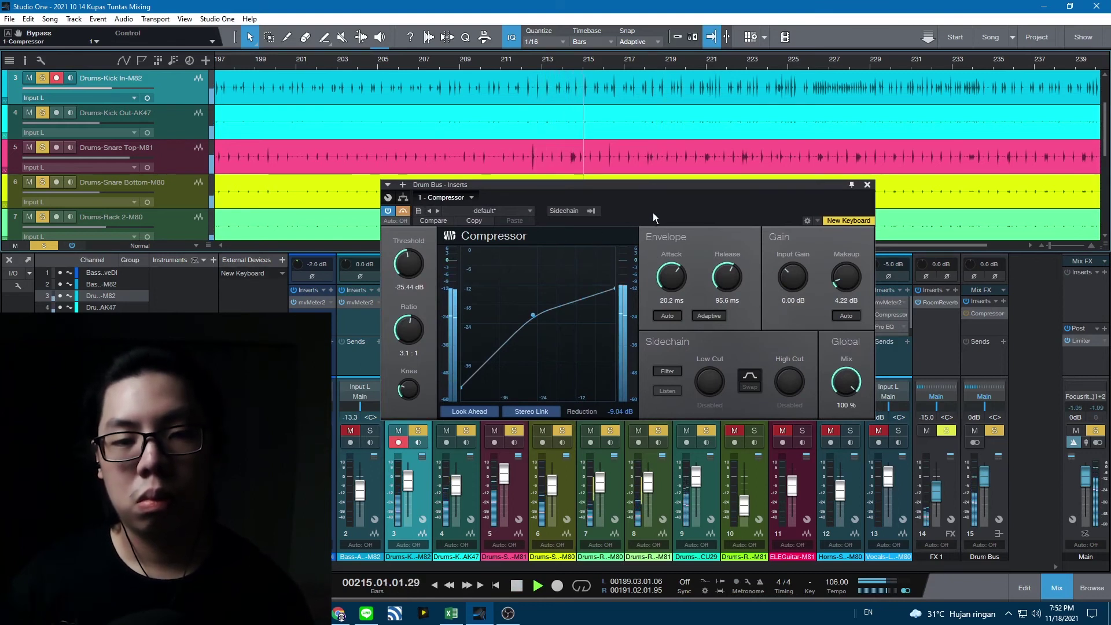
key(space)
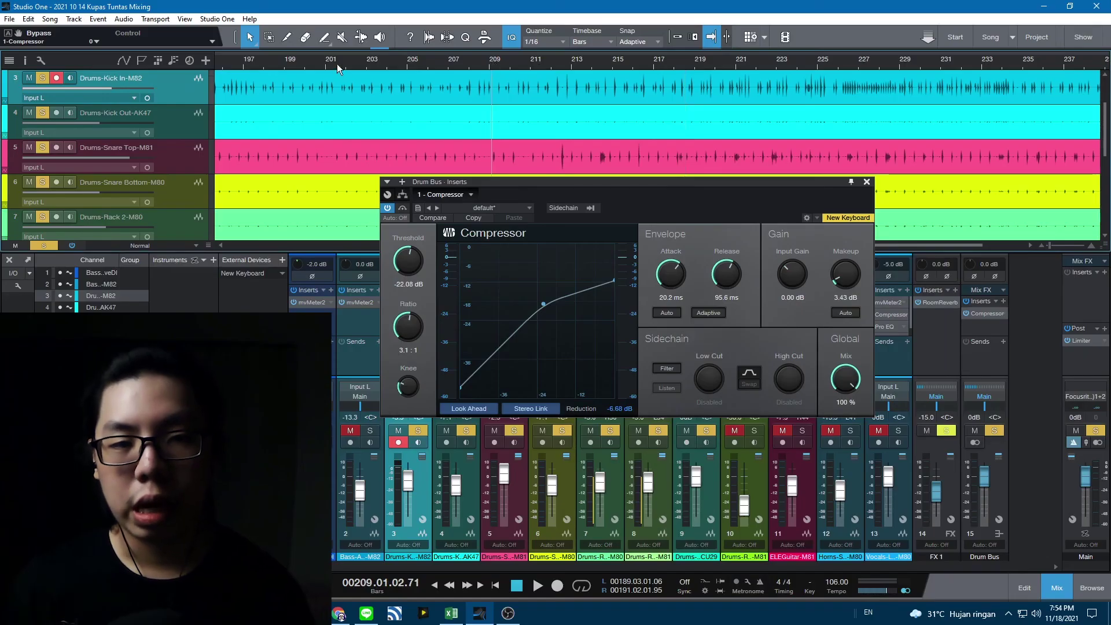
- Play from around bar 201 and repeatedly compare the drum mix with the compressor bypassed and active
click(337, 64)
key(space)
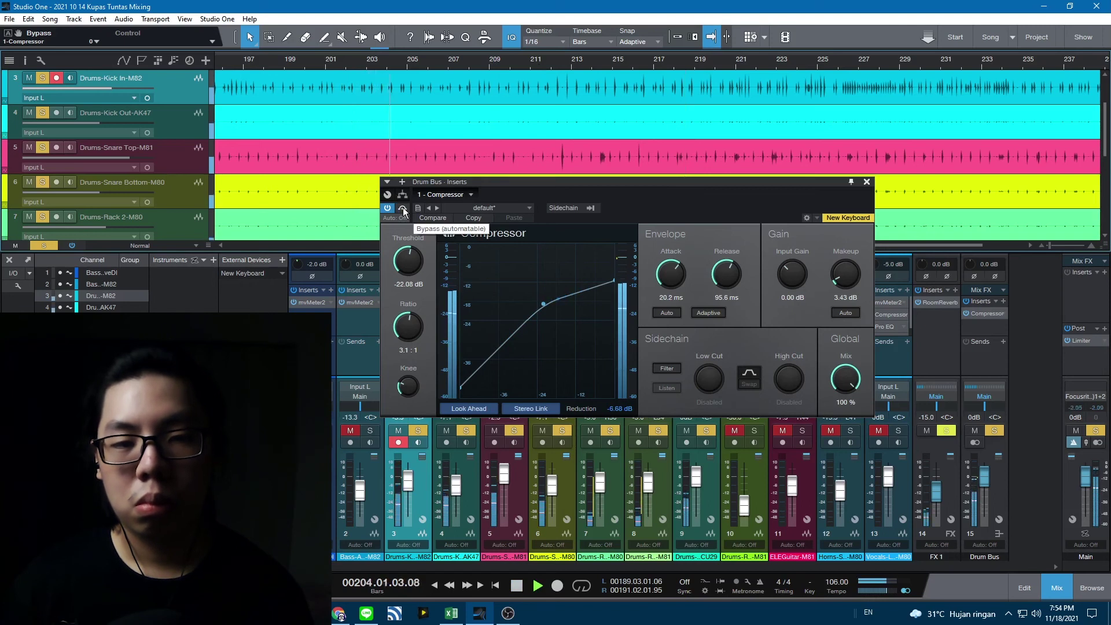
click(403, 209)
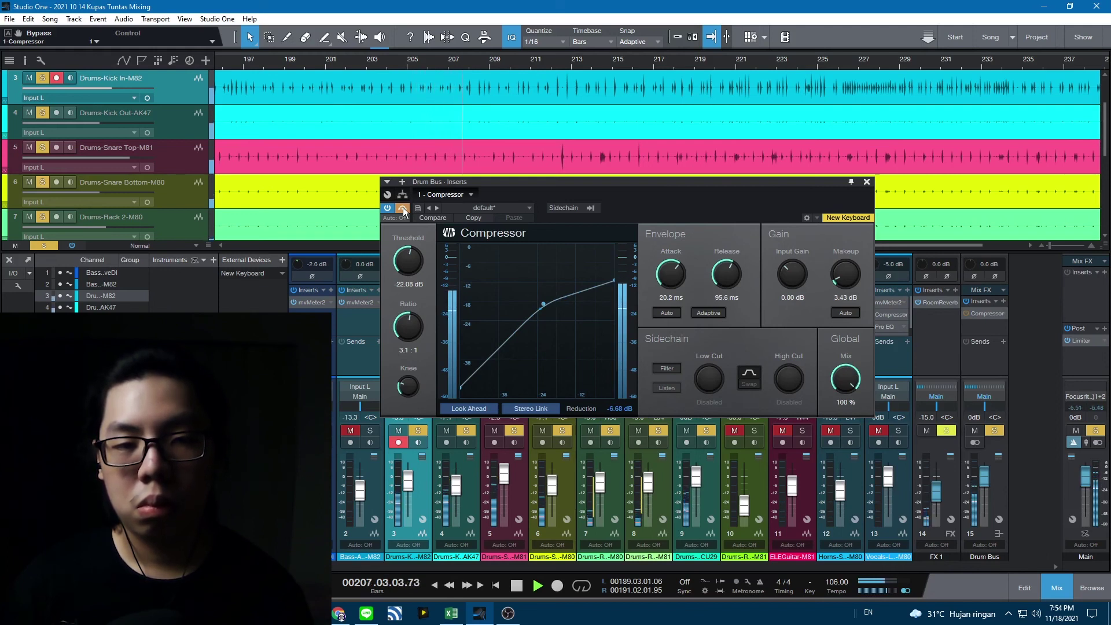
click(403, 211)
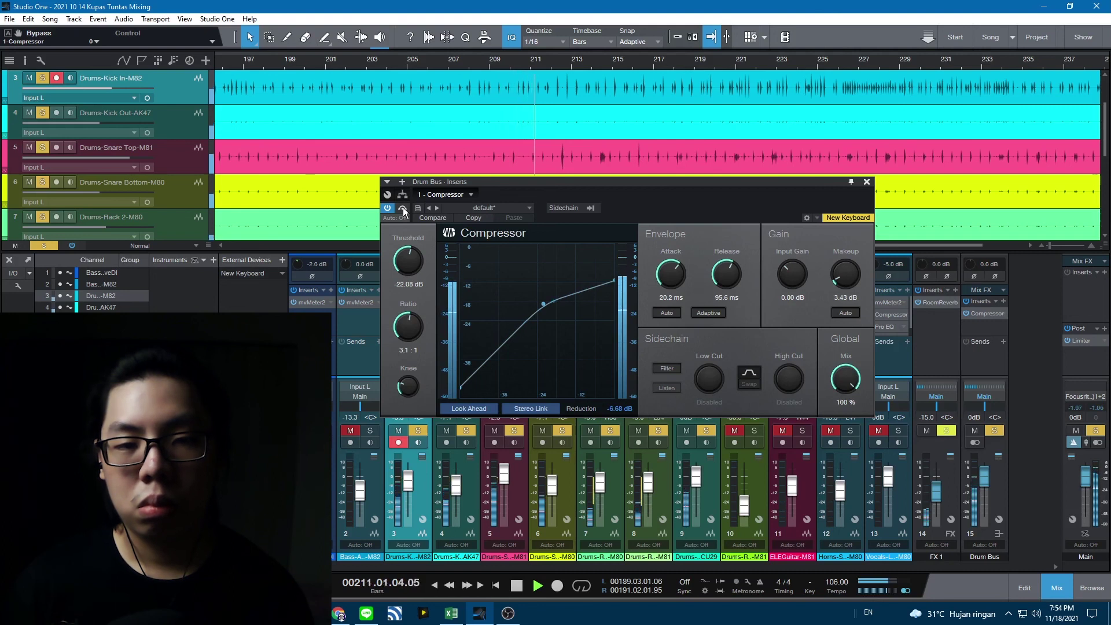
click(403, 209)
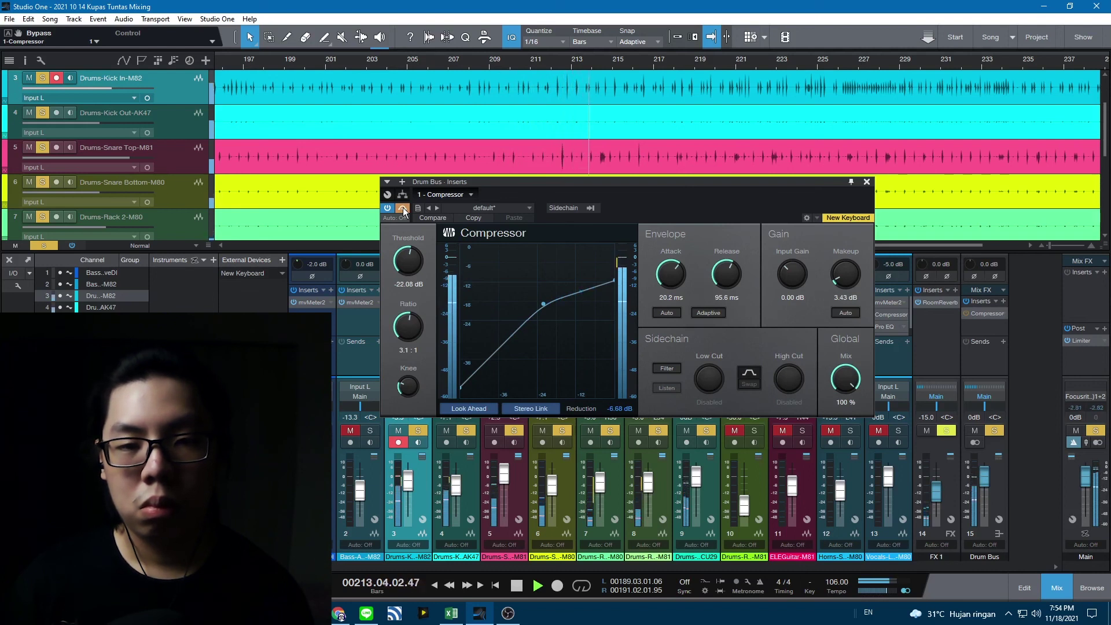
click(403, 209)
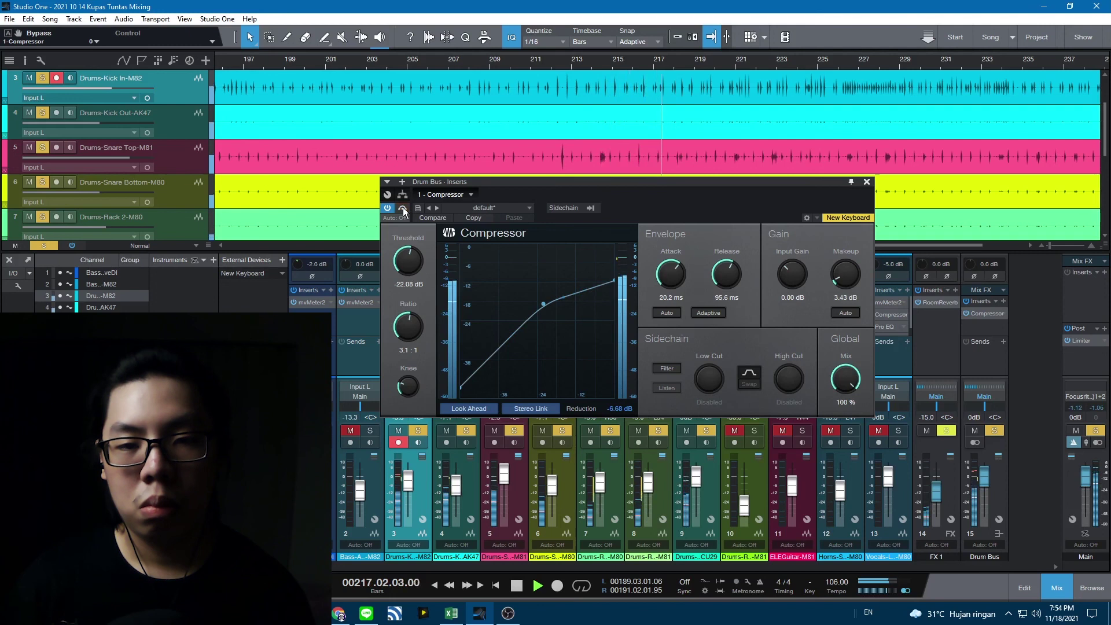
click(404, 210)
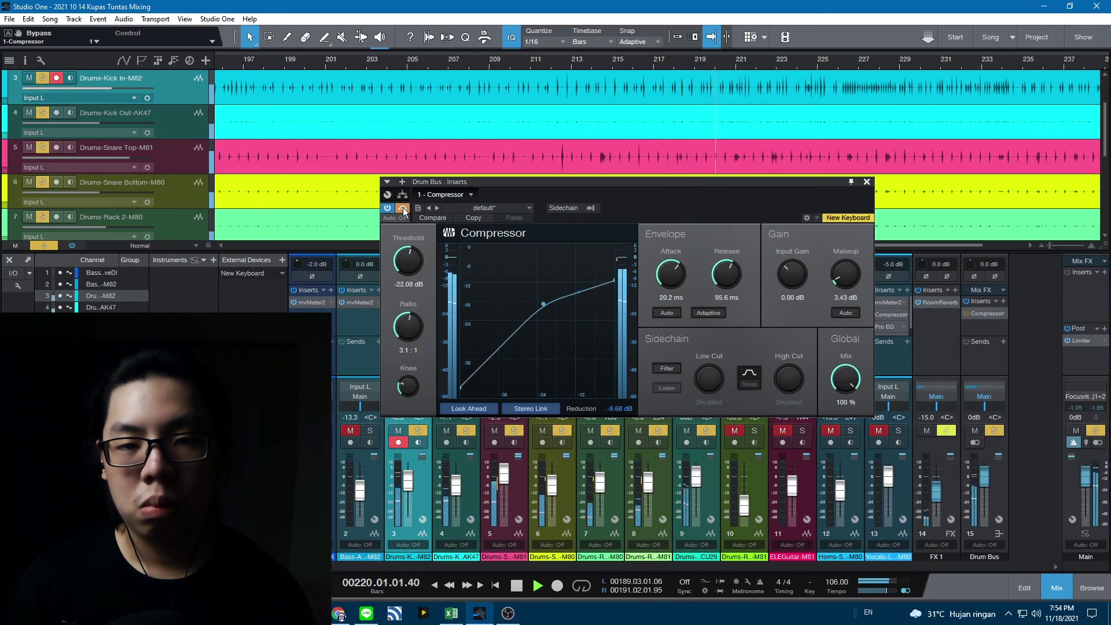
click(403, 209)
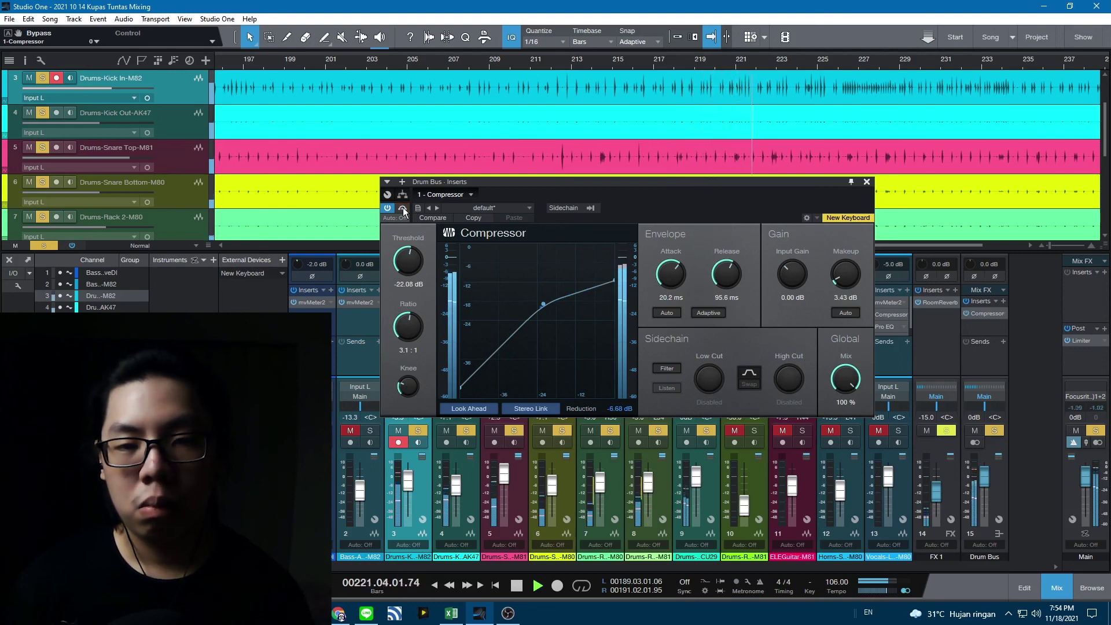